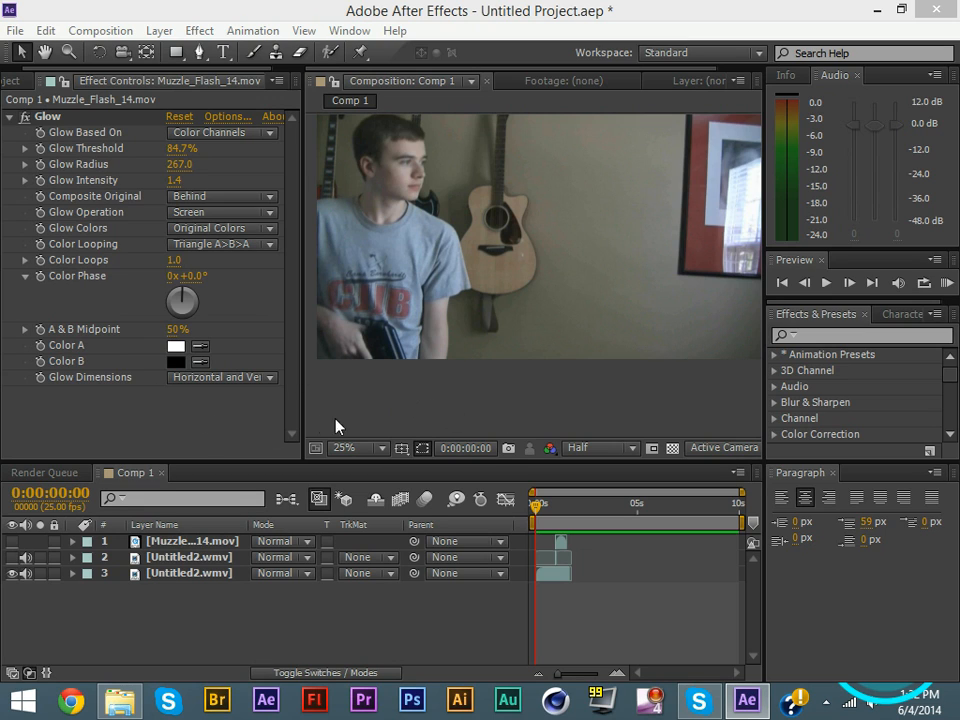
# Fit Comp 1 in the viewer and play back the original footage without the muzzle flash
pyautogui.click(360, 448)
pyautogui.click(345, 128)
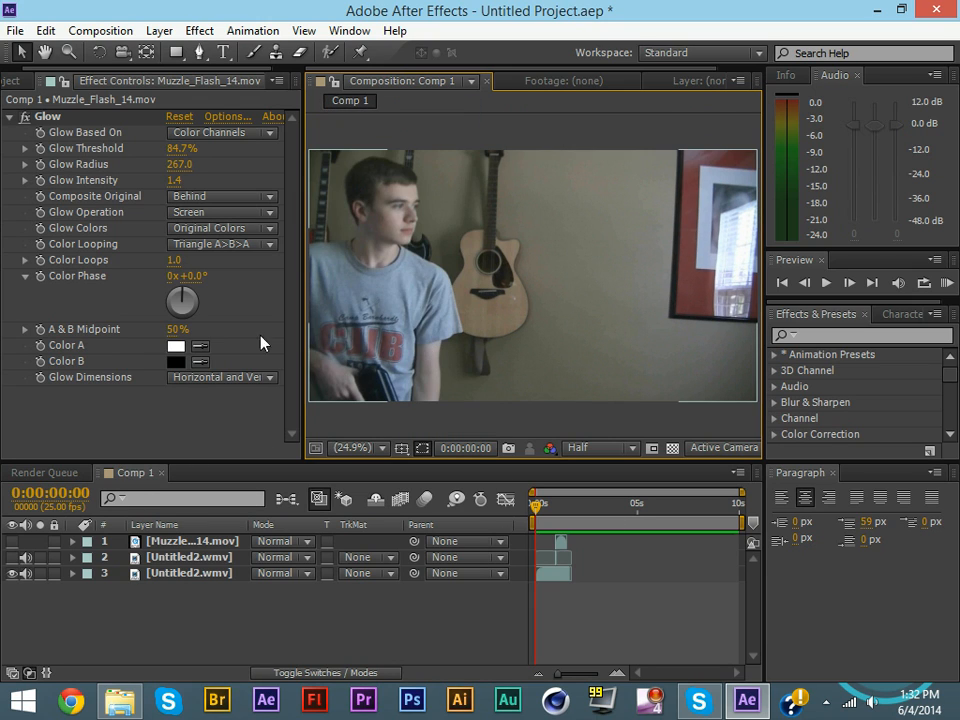
pyautogui.press('space')
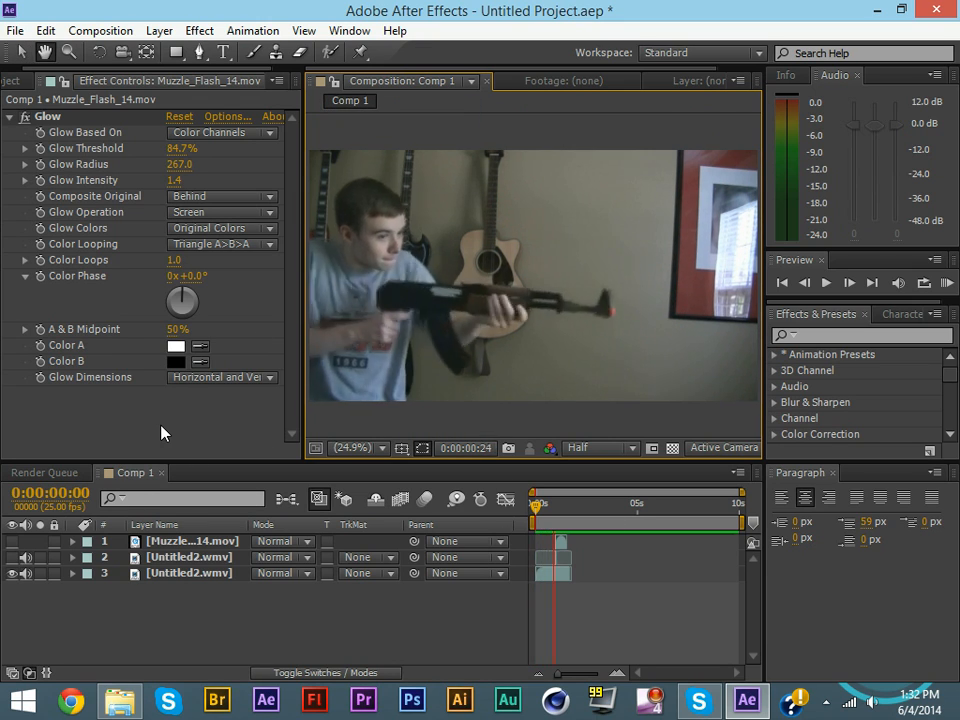
pyautogui.press('space')
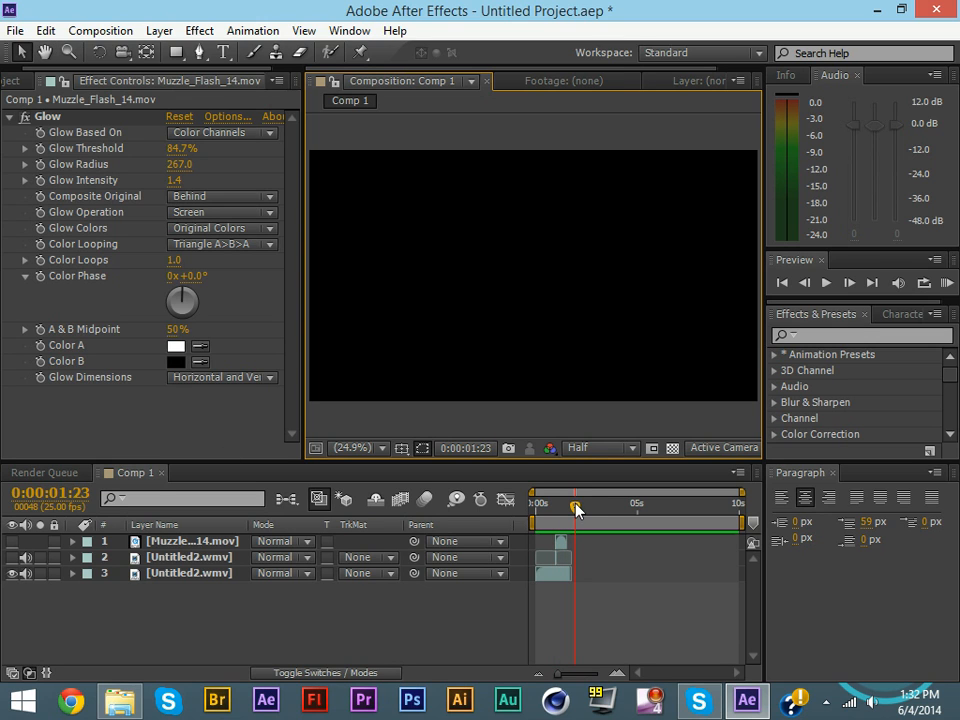
pyautogui.moveTo(577, 510); pyautogui.dragTo(278, 515)
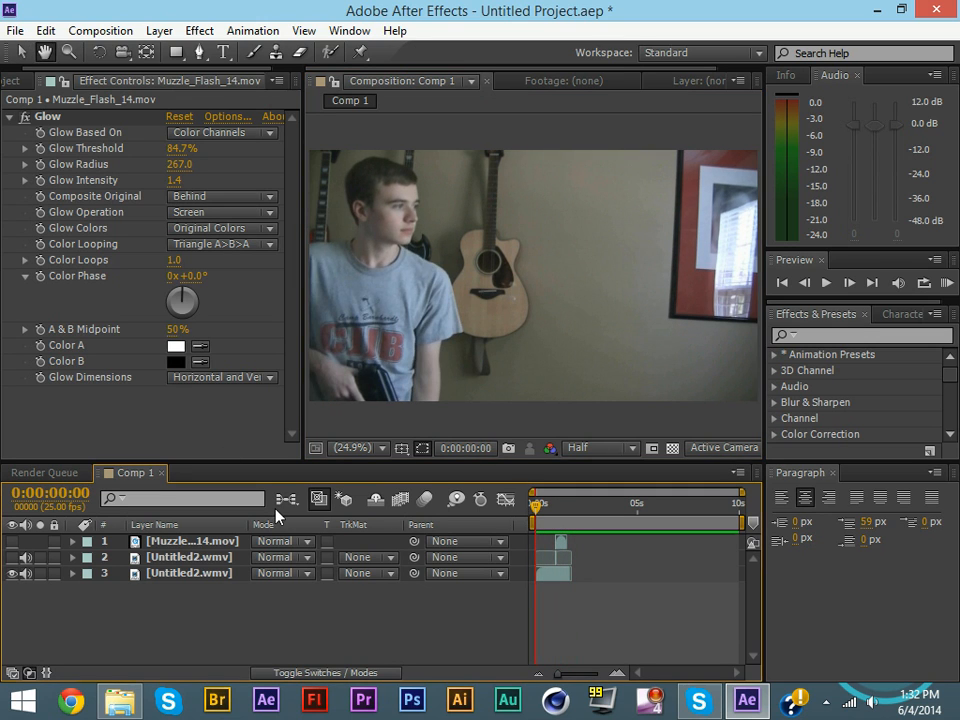
pyautogui.press('space')
pyautogui.press('space')
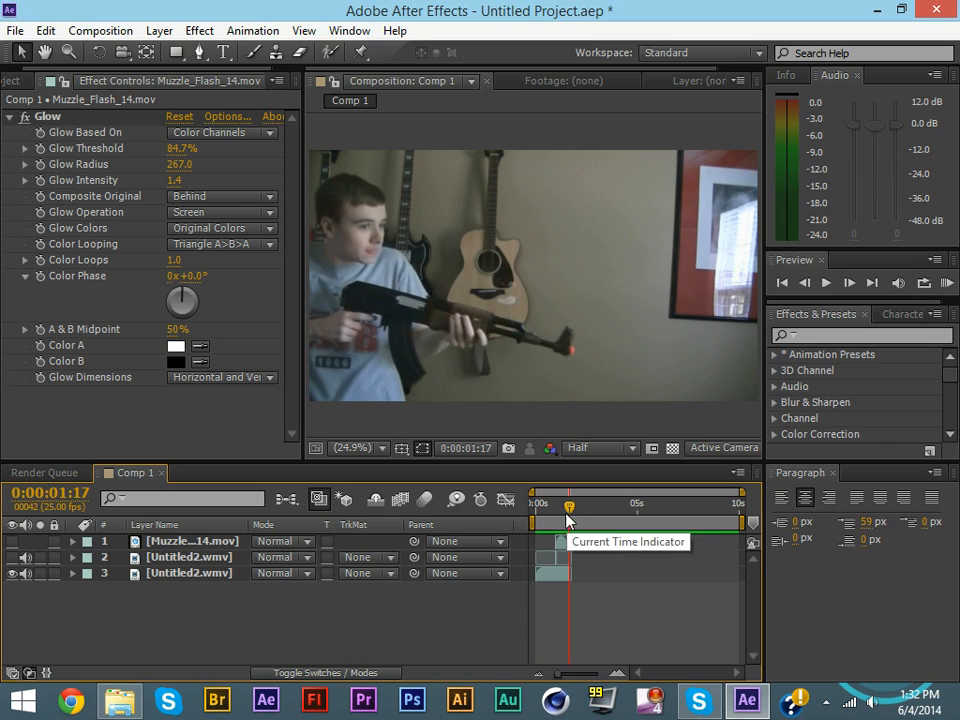
pyautogui.moveTo(567, 520); pyautogui.dragTo(491, 515)
# Make the Muzzle_Flash_14.mov layer and the upper Untitled2.wmv layer visible, and preview Comp 1 with the effect
pyautogui.click(12, 542)
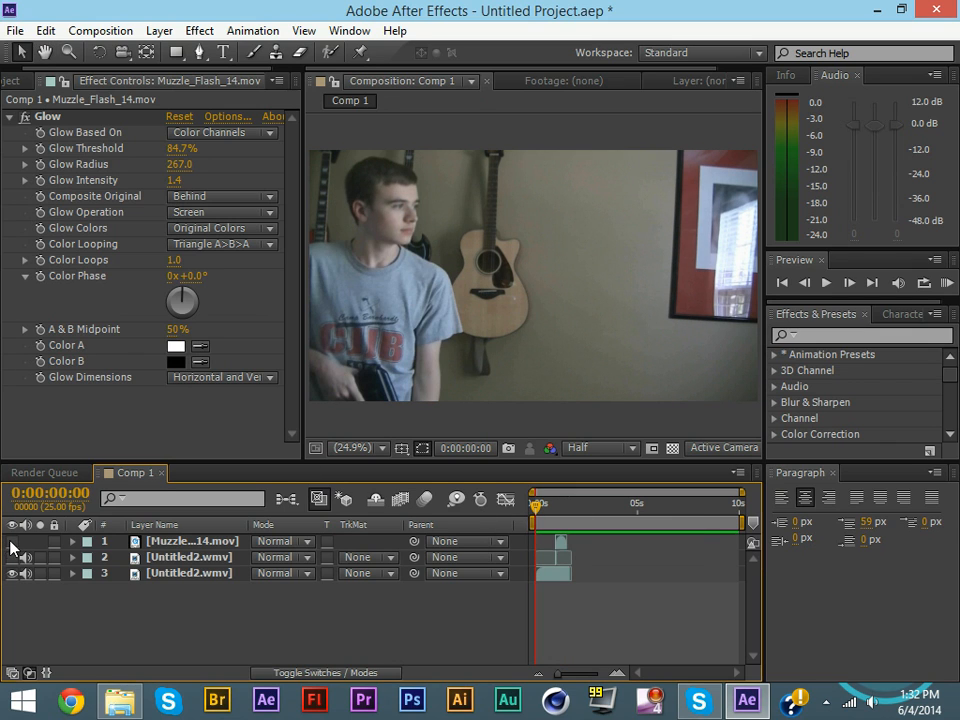
pyautogui.click(14, 557)
pyautogui.press('space')
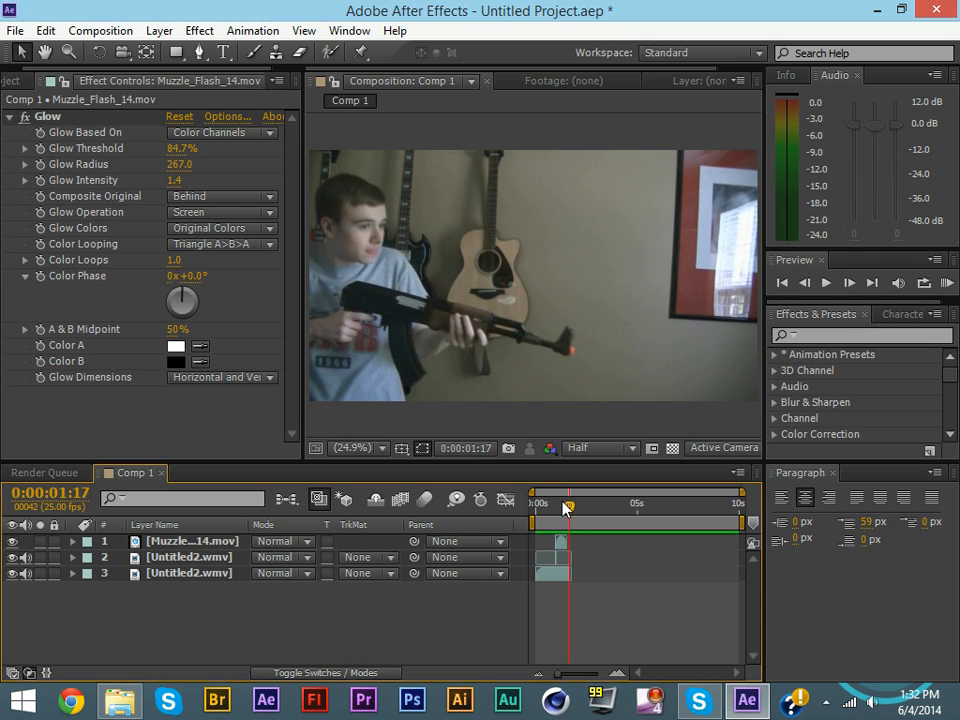
pyautogui.moveTo(568, 506); pyautogui.dragTo(543, 520)
pyautogui.press('space')
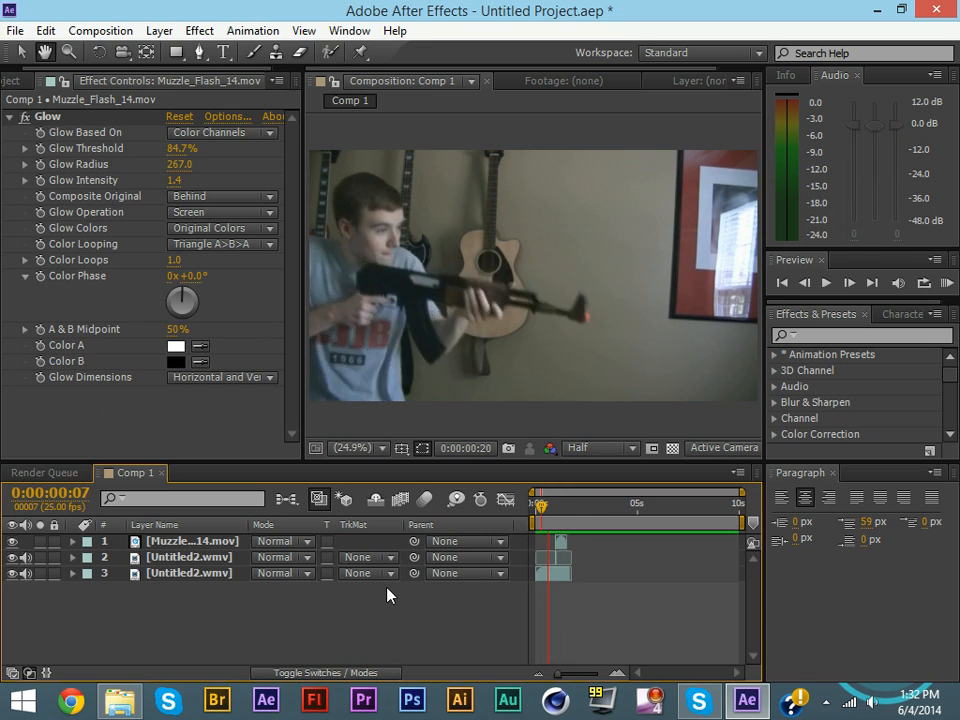
pyautogui.moveTo(567, 506); pyautogui.dragTo(545, 527)
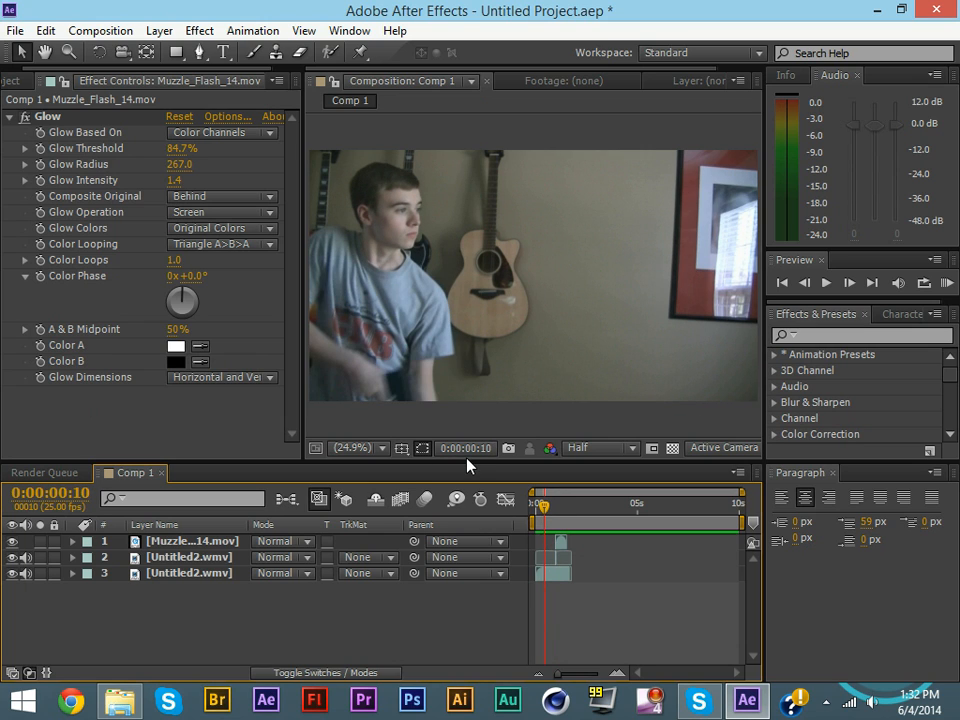
pyautogui.press('space')
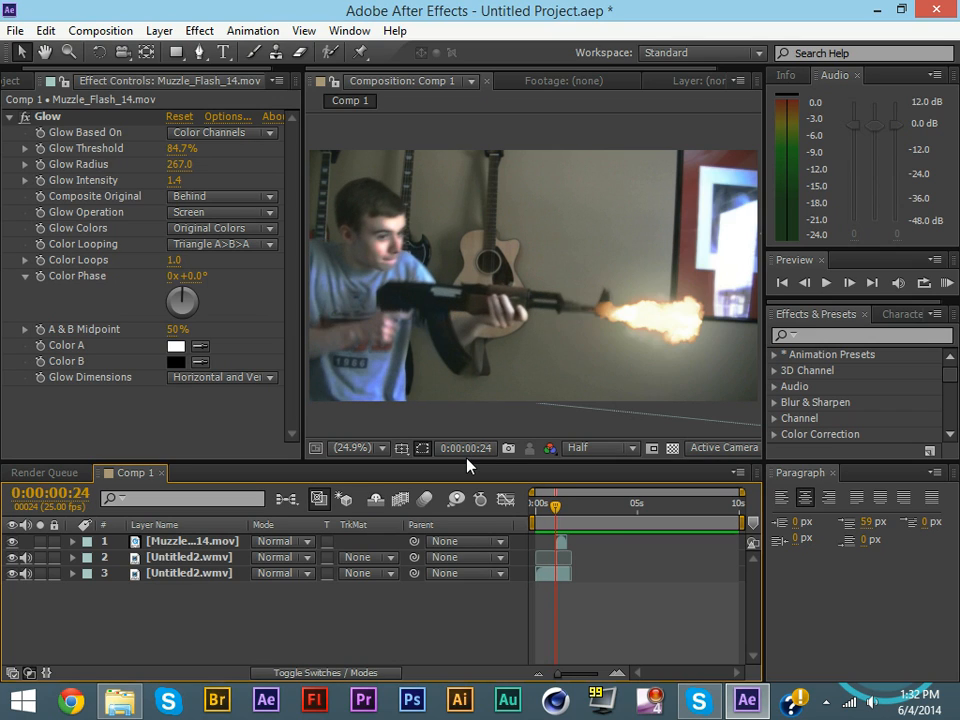
# Examine the muzzle flash and its lighting in Comp 1 frame by frame, from 0:00:00:24 to 0:00:01:07
pyautogui.click(600, 326)
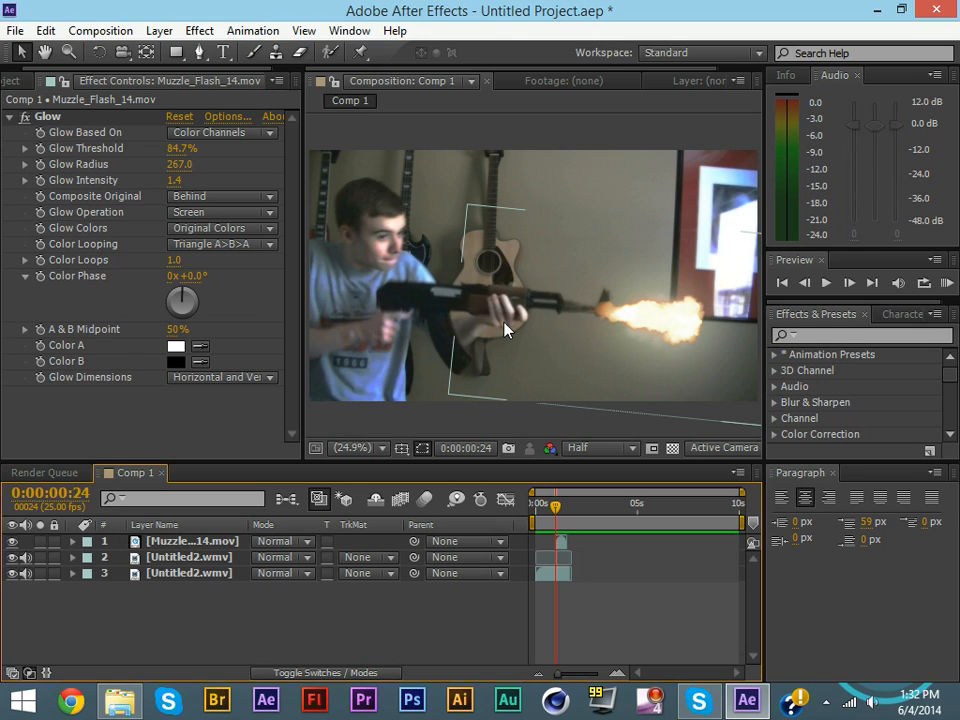
pyautogui.click(380, 322)
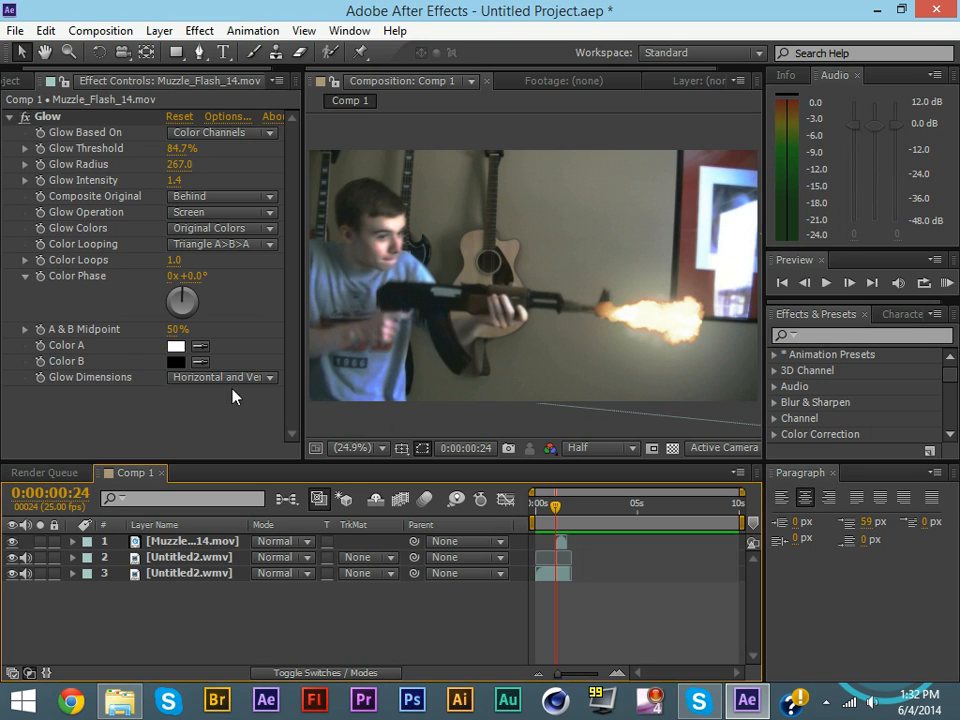
pyautogui.click(561, 365)
pyautogui.press('pagedown')
pyautogui.press('pagedown')
pyautogui.press('pagedown')
pyautogui.press('pagedown')
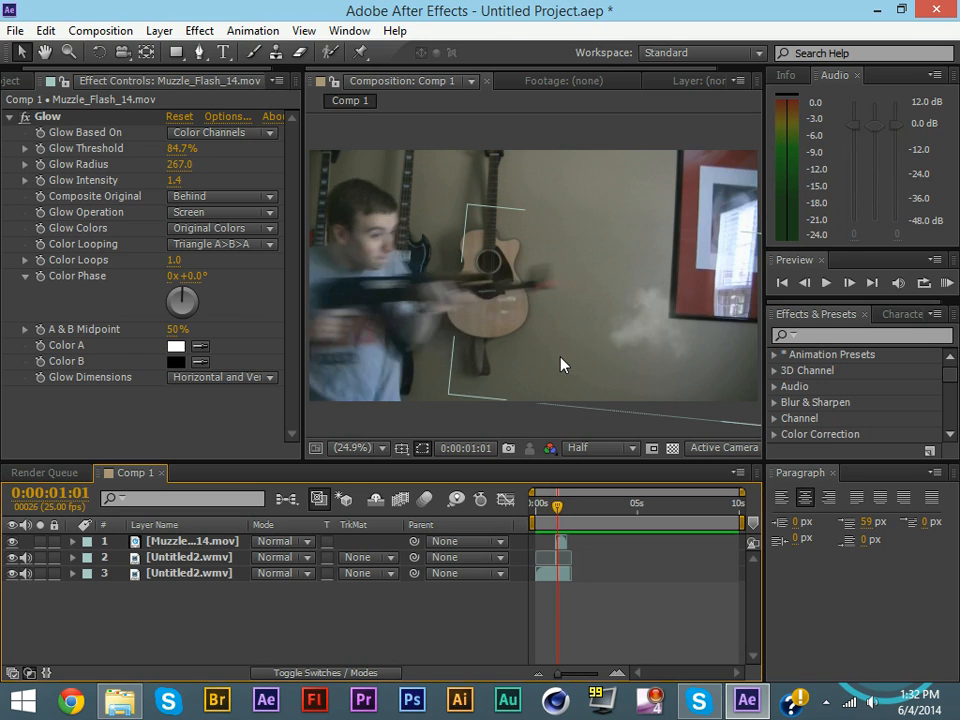
pyautogui.press('pagedown')
pyautogui.press('pagedown')
pyautogui.press('pagedown')
pyautogui.press('pagedown')
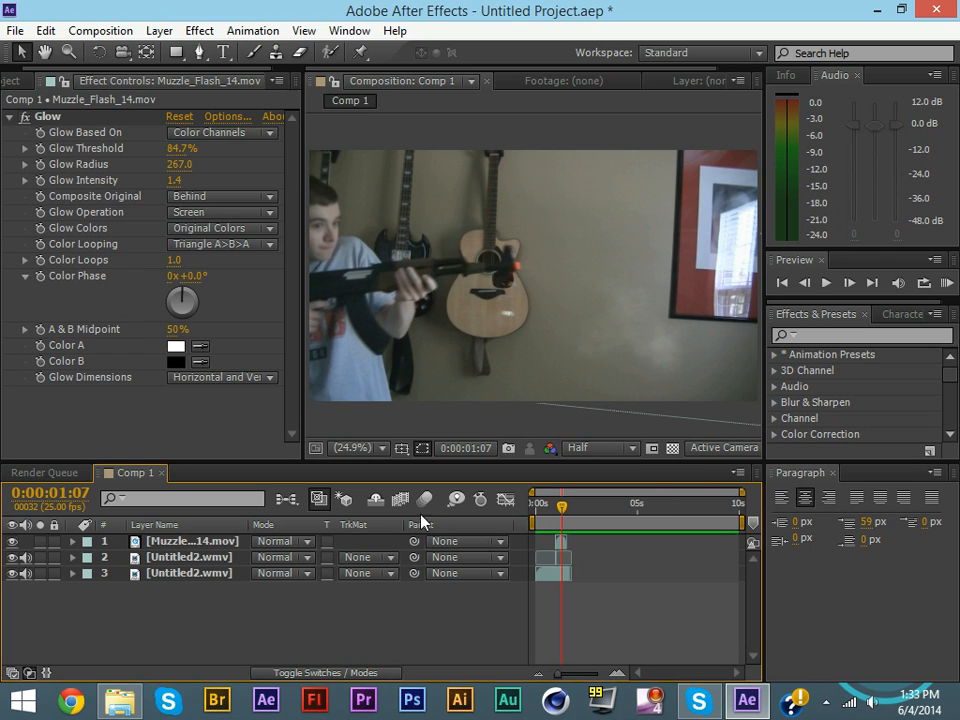
# Create a new composition, Comp 2, with the offered settings and add Untitled2.wmv to it as a layer
pyautogui.click(100, 31)
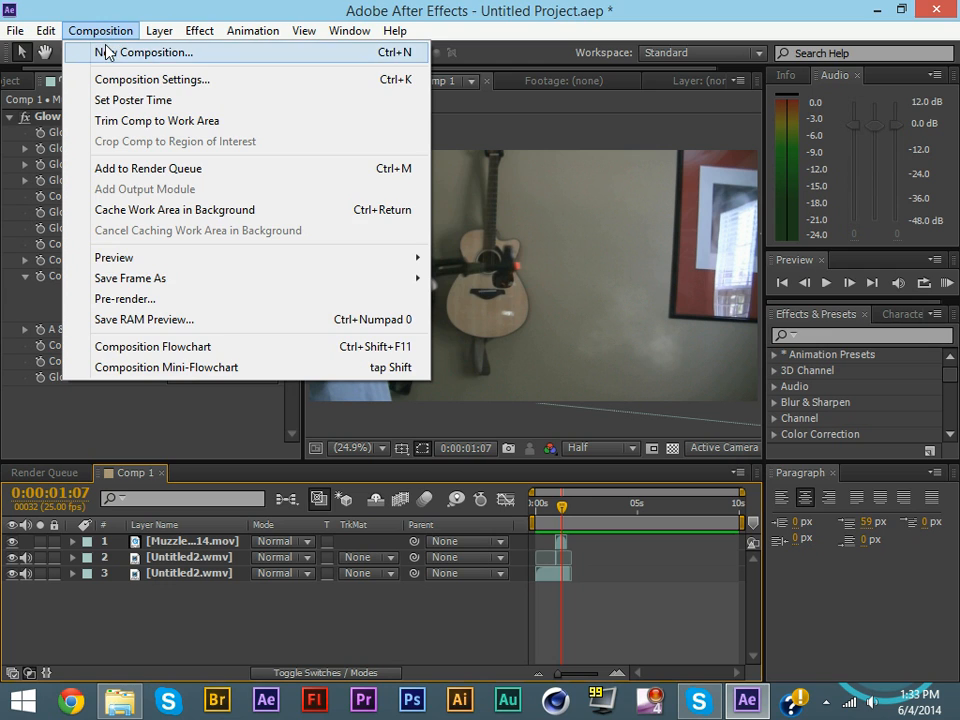
pyautogui.click(111, 51)
pyautogui.click(379, 507)
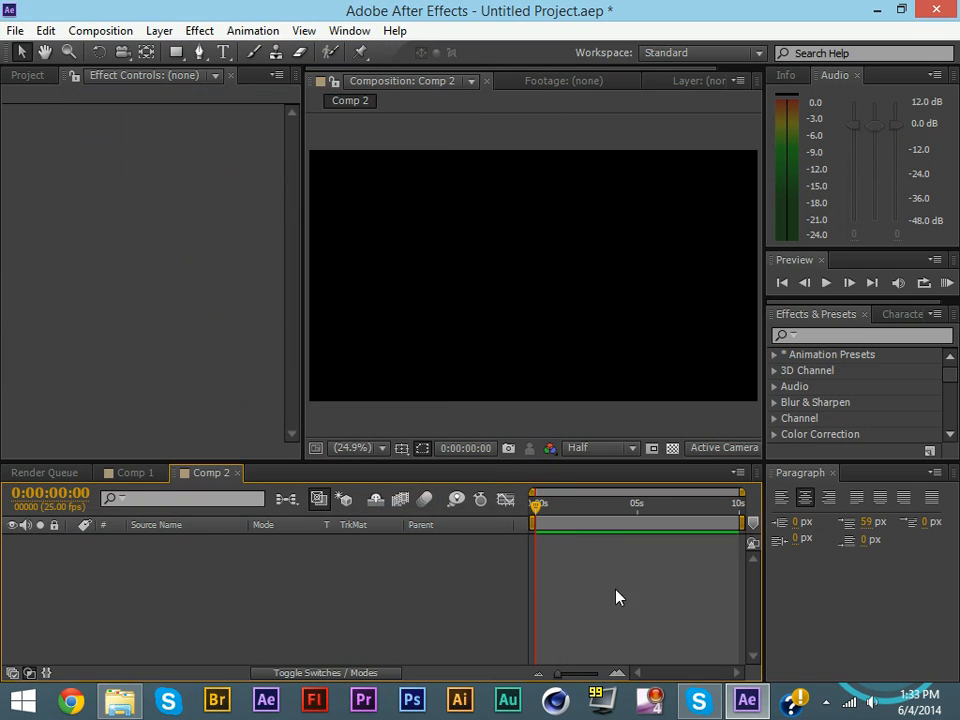
pyautogui.click(37, 78)
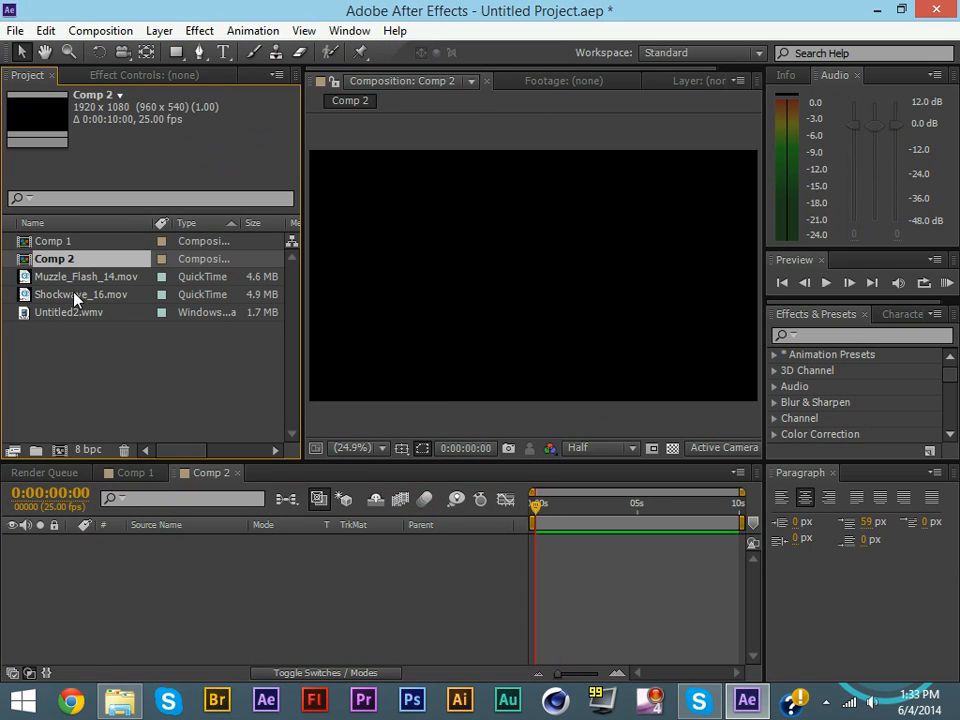
pyautogui.click(58, 314)
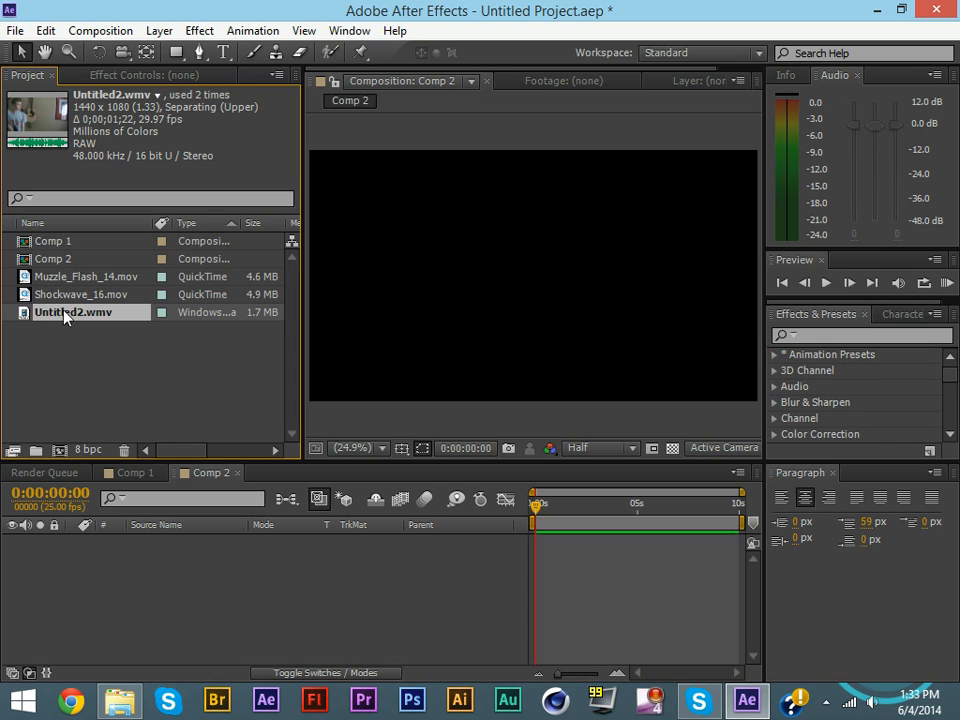
pyautogui.moveTo(66, 316); pyautogui.dragTo(117, 629)
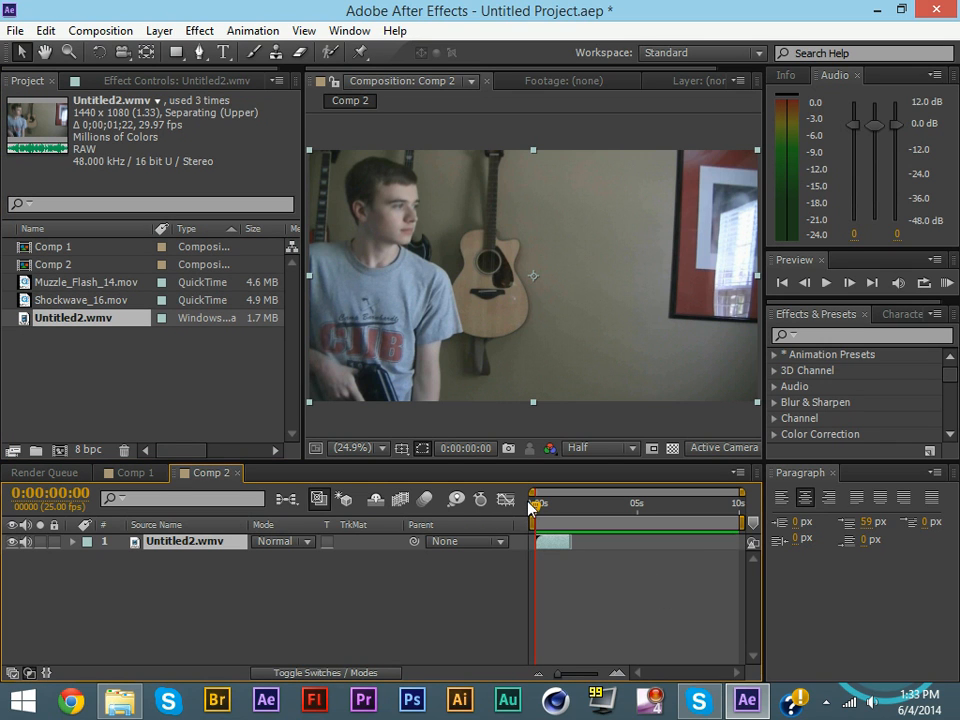
# Set the current time of Comp 2 to 0:00:00:24, the frame where the rifle fires, comparing adjacent frames
pyautogui.moveTo(536, 505)
pyautogui.mouseDown()
pyautogui.moveTo(553, 505)
pyautogui.moveTo(528, 513)
pyautogui.mouseUp()
pyautogui.moveTo(536, 505); pyautogui.dragTo(556, 512)
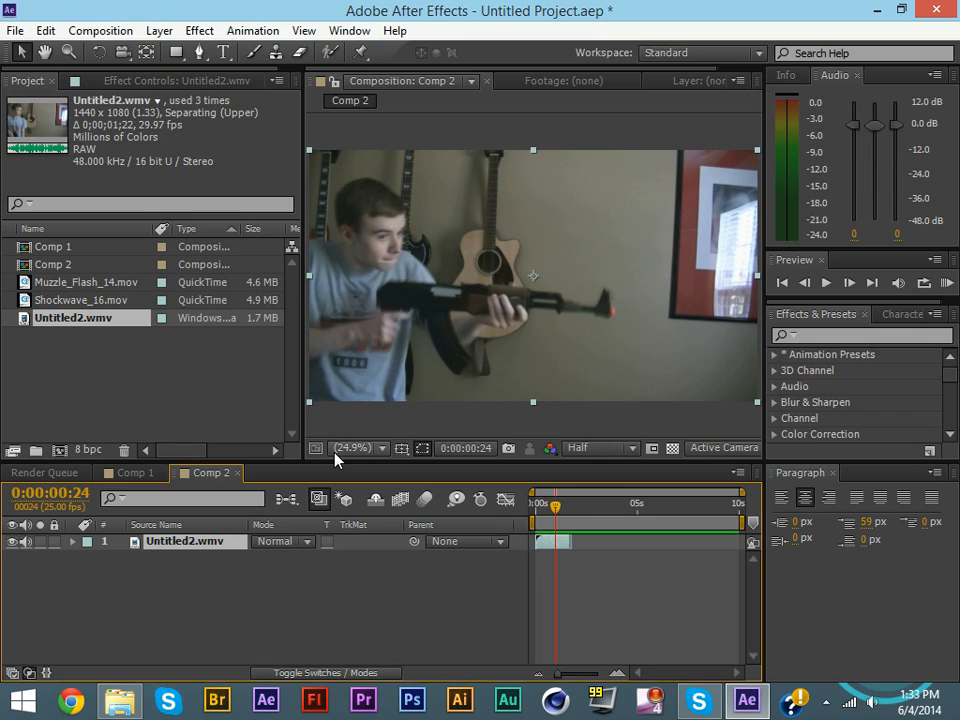
pyautogui.press('pagedown')
pyautogui.press('pageup')
pyautogui.press('pagedown')
pyautogui.press('pageup')
pyautogui.press('pagedown')
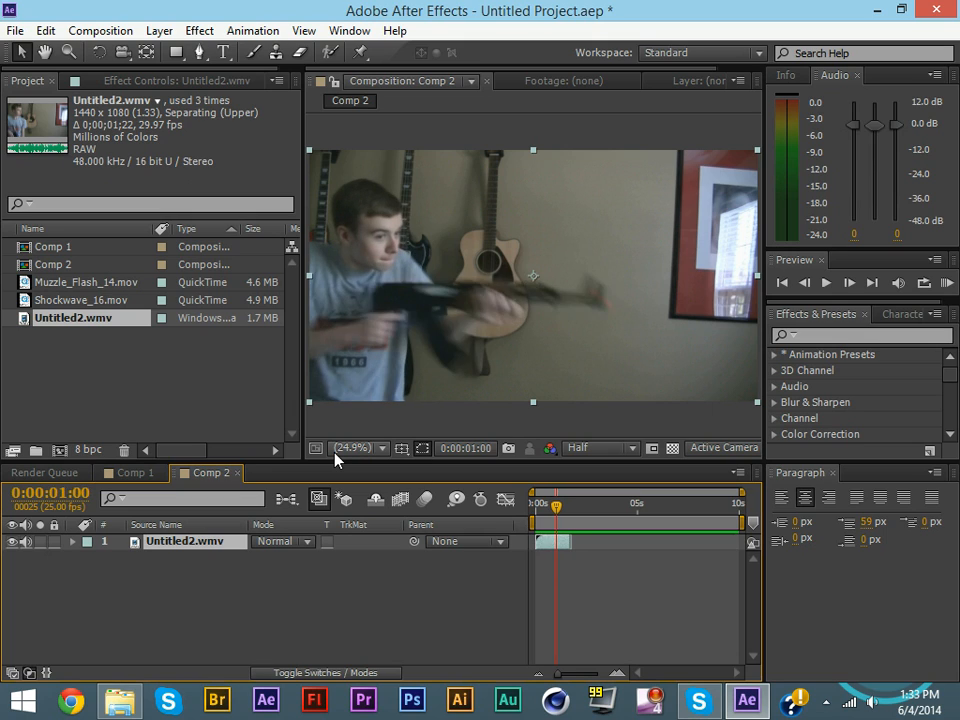
pyautogui.press('pageup')
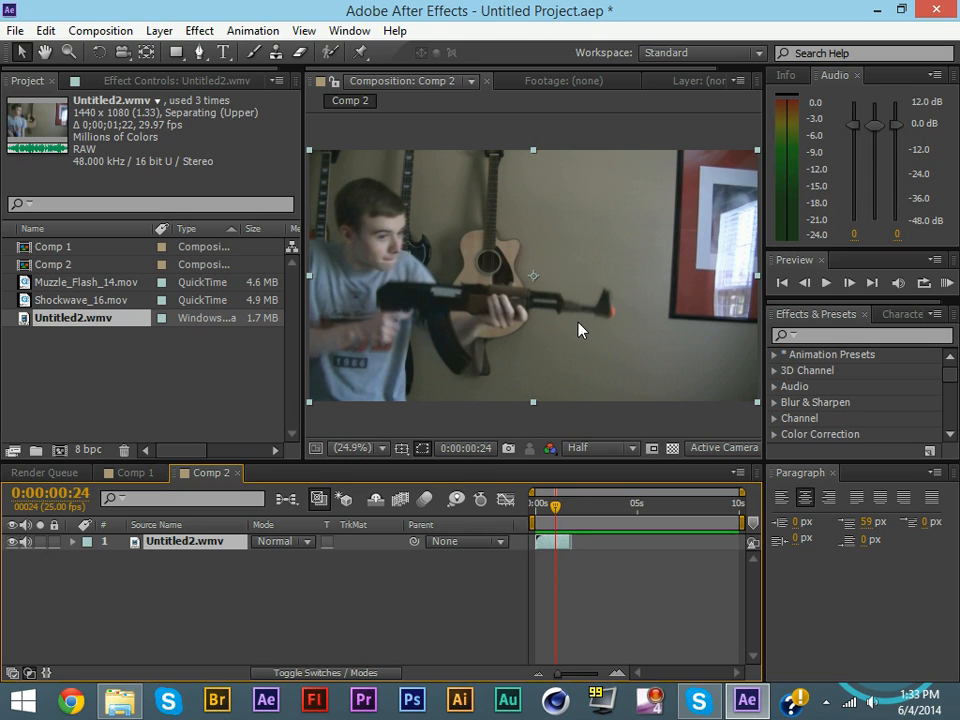
# Switch to File Explorer and look through the available clips in the 11. Muzzle_Flashes folder around Muzzle_Flash_14
pyautogui.click(83, 286)
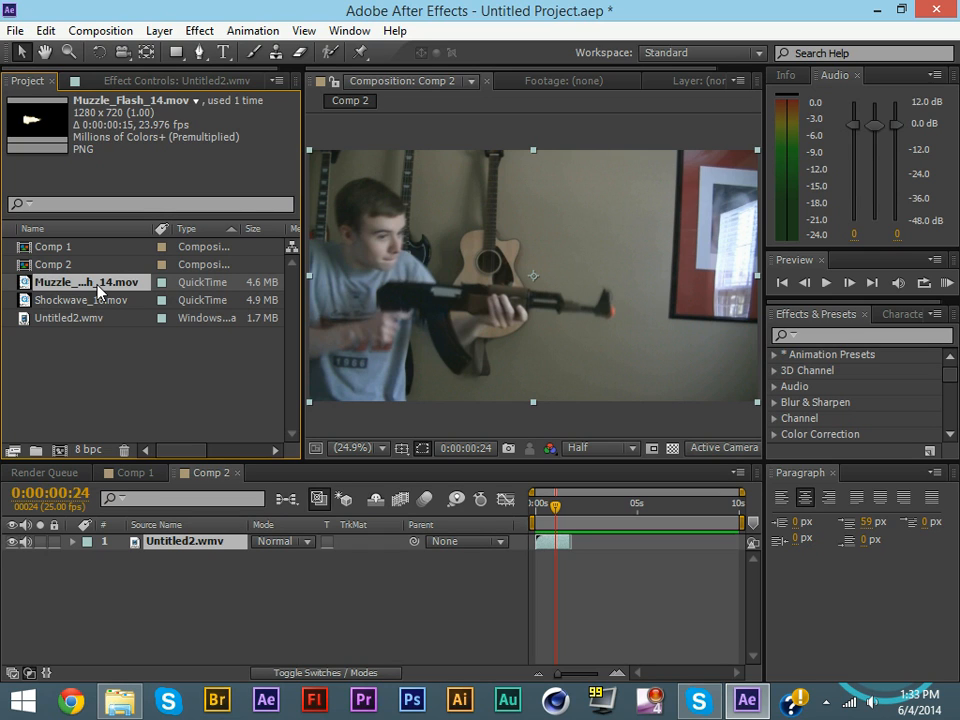
pyautogui.click(118, 702)
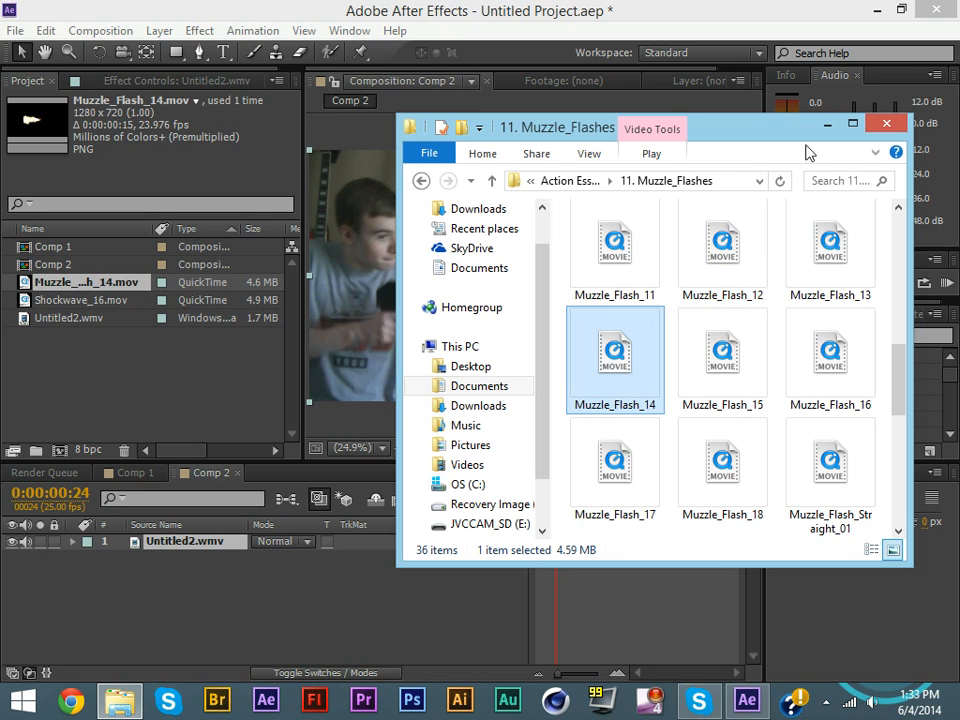
pyautogui.scroll(-4, 776, 407)
pyautogui.scroll(6, 776, 407)
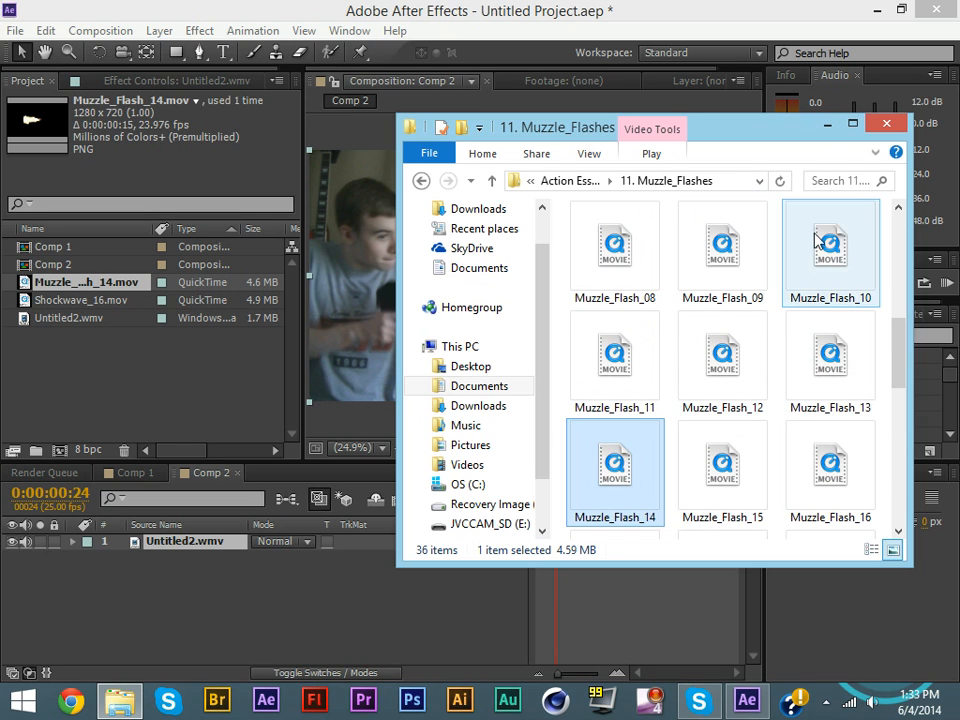
pyautogui.click(827, 124)
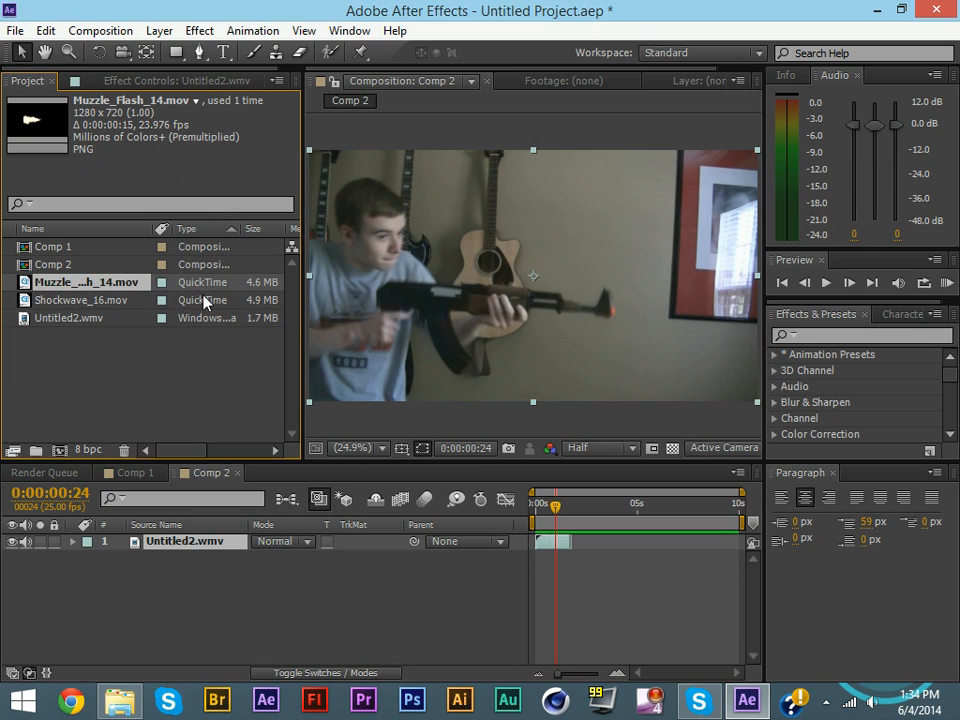
# Add Muzzle_Flash_14.mov above the footage layer in Comp 2, start it at 0:00:00:24, and check the adjacent frames
pyautogui.moveTo(92, 287); pyautogui.dragTo(172, 545)
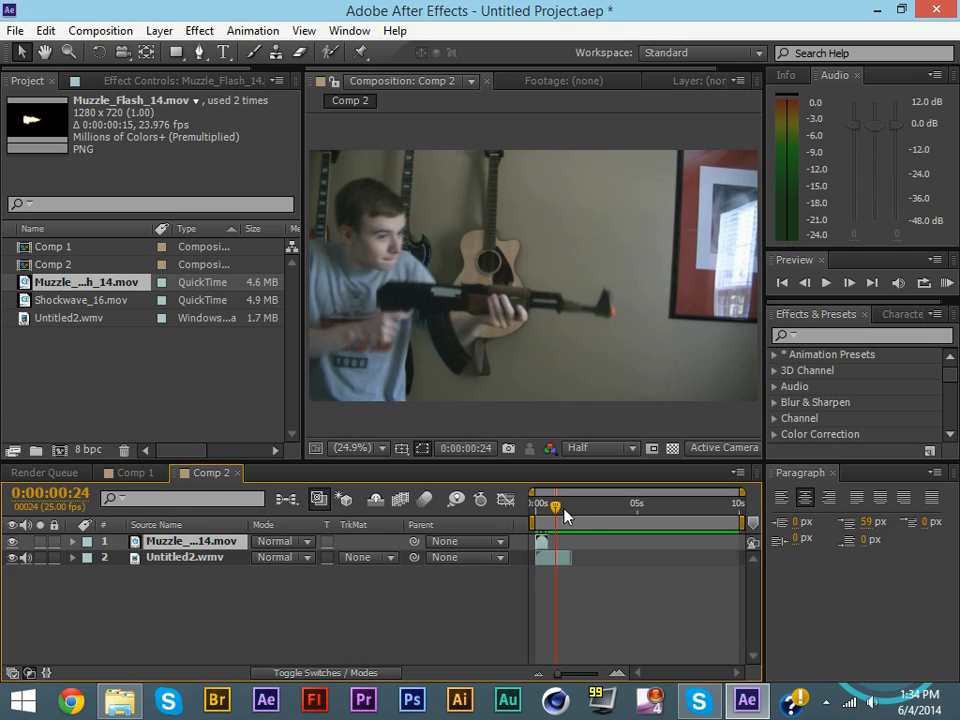
pyautogui.moveTo(542, 542); pyautogui.dragTo(560, 545)
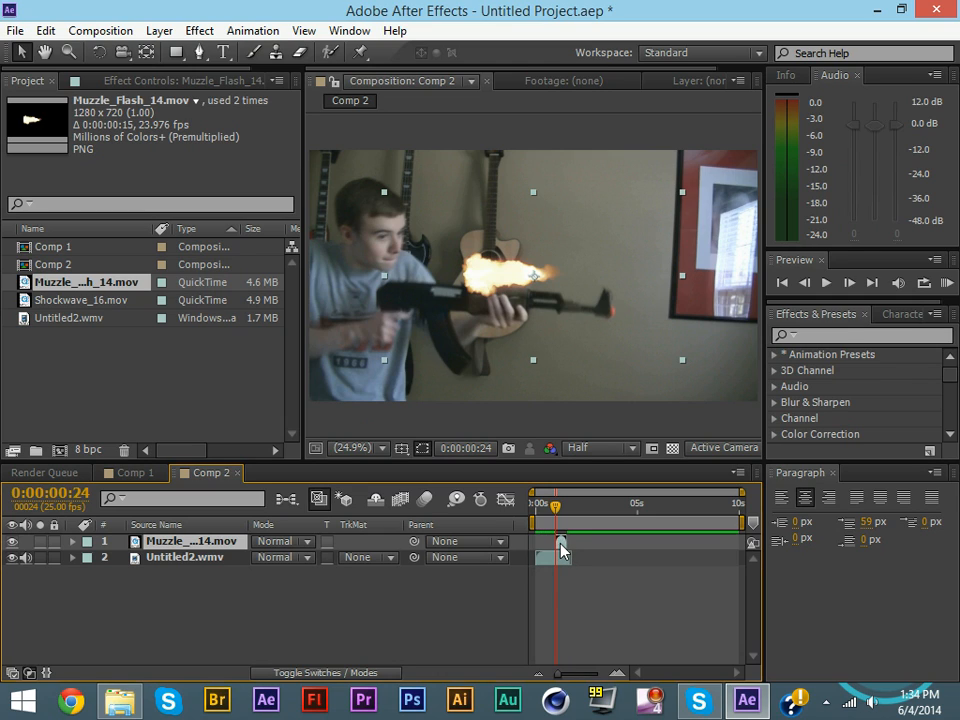
pyautogui.press('pageup')
pyautogui.press('pagedown')
pyautogui.press('pageup')
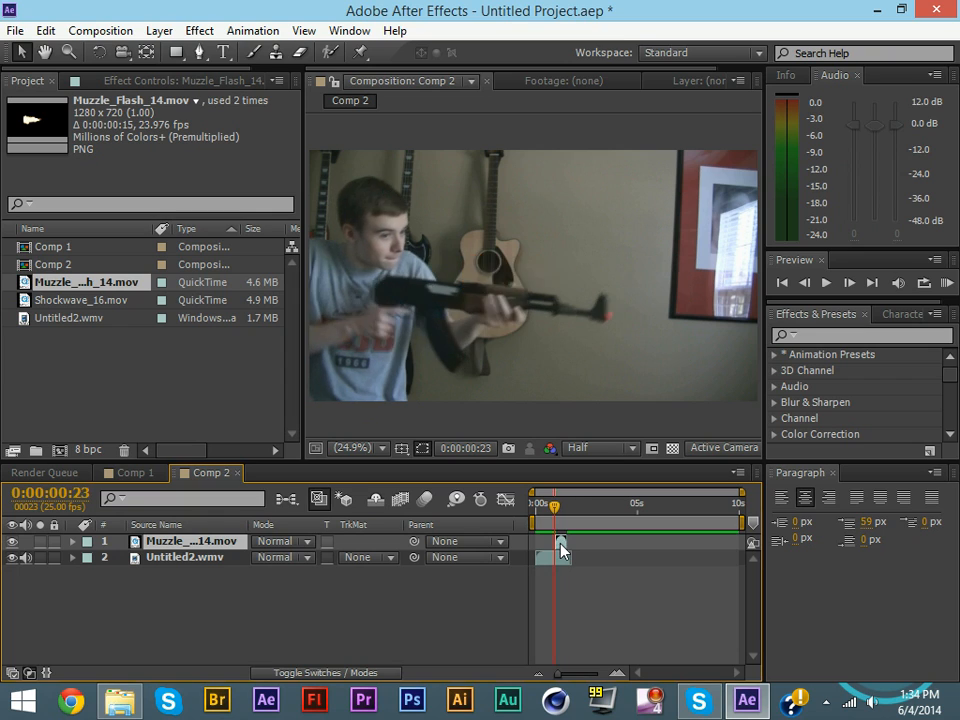
pyautogui.press('pagedown')
pyautogui.press('pagedown')
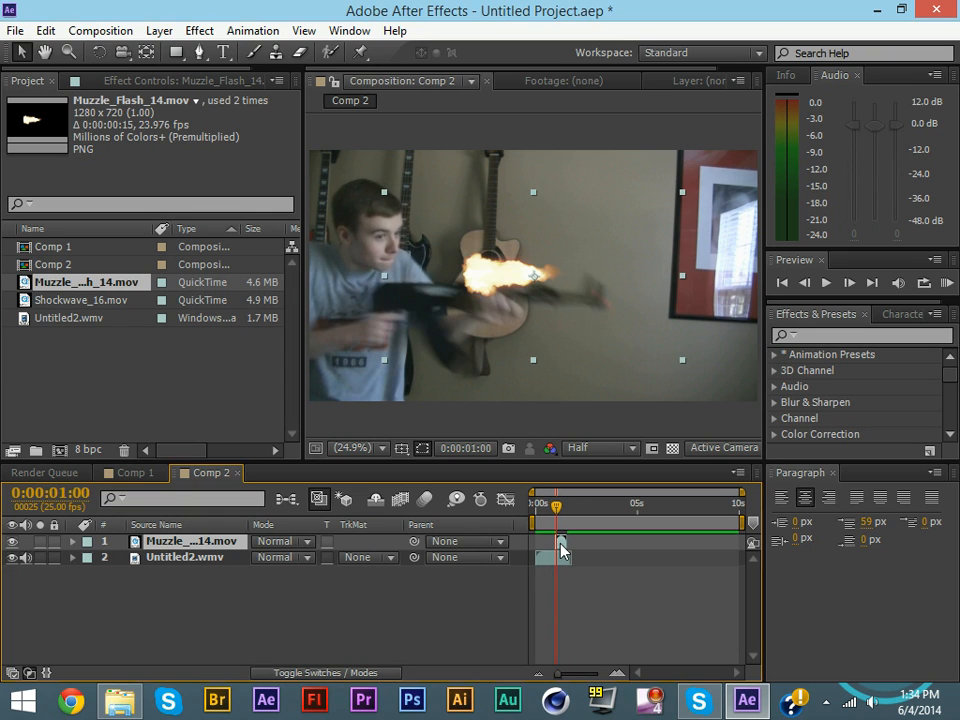
pyautogui.press('pageup')
pyautogui.press('pagedown')
pyautogui.press('pageup')
pyautogui.press('pagedown')
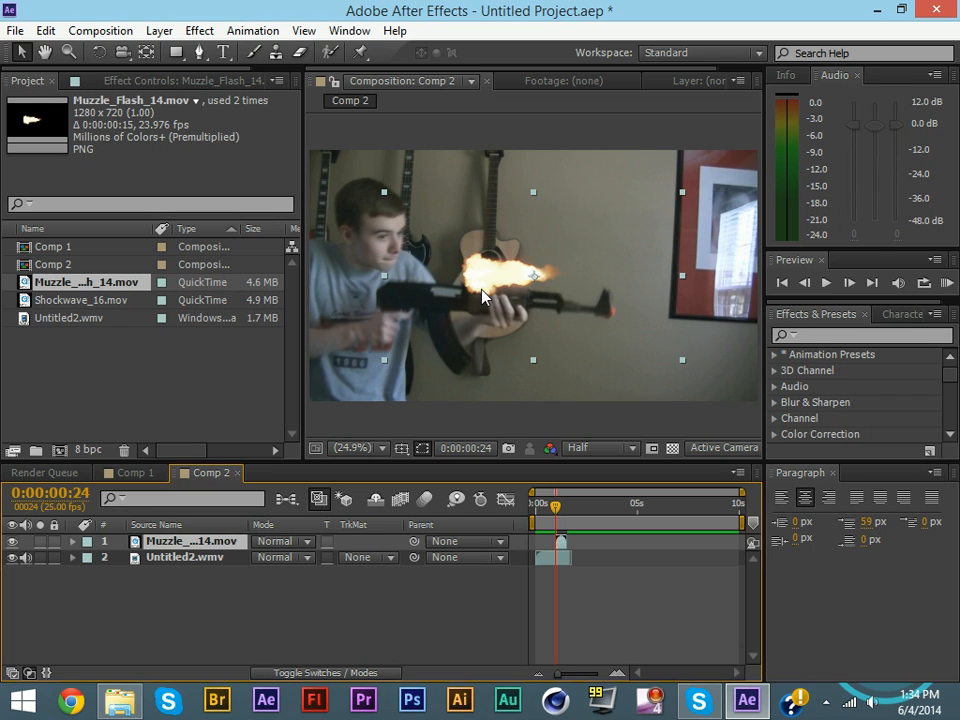
# Move the muzzle flash down and to the right onto the rifle's barrel, and go to 0:00:01:00
pyautogui.moveTo(509, 298)
pyautogui.mouseDown()
pyautogui.moveTo(630, 318)
pyautogui.moveTo(484, 305)
pyautogui.moveTo(500, 298)
pyautogui.moveTo(520, 310)
pyautogui.mouseUp()
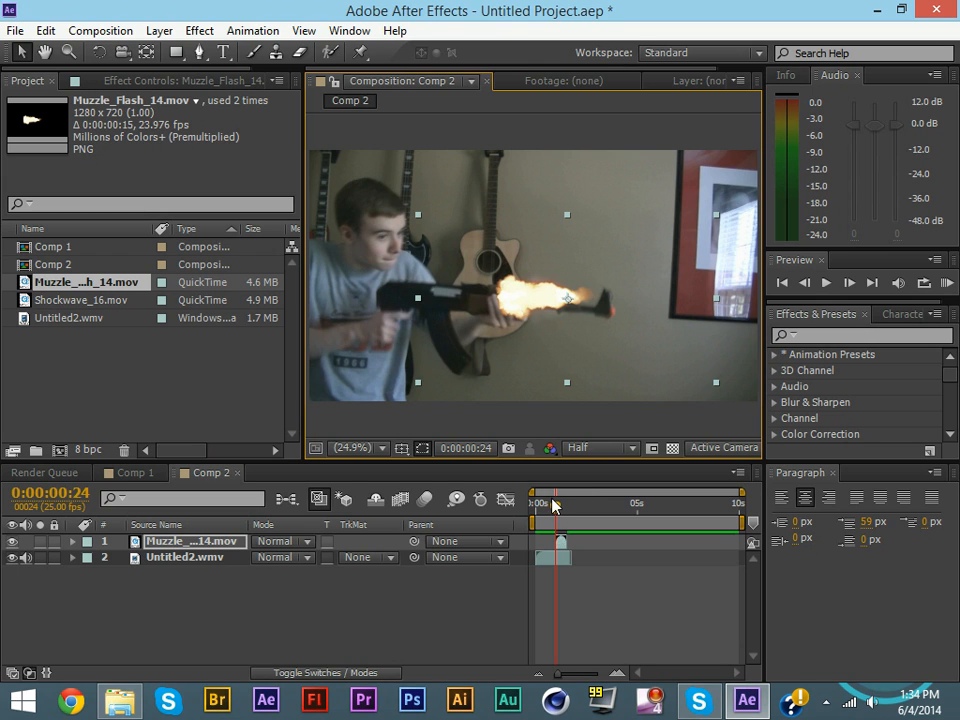
pyautogui.moveTo(553, 505)
pyautogui.mouseDown()
pyautogui.moveTo(565, 512)
pyautogui.moveTo(557, 514)
pyautogui.mouseUp()
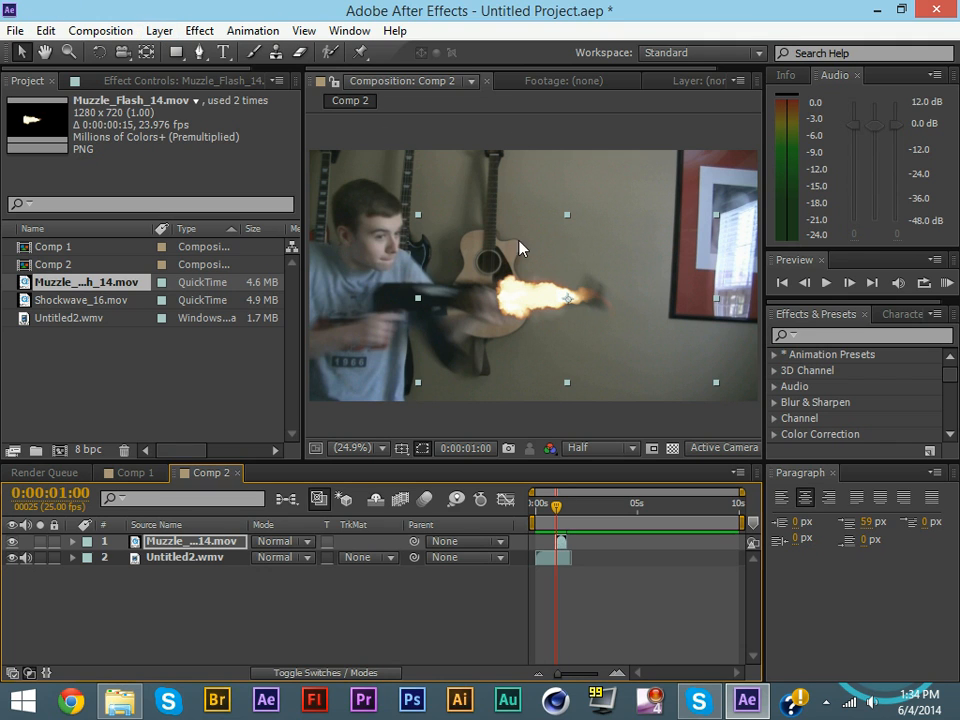
pyautogui.click(150, 31)
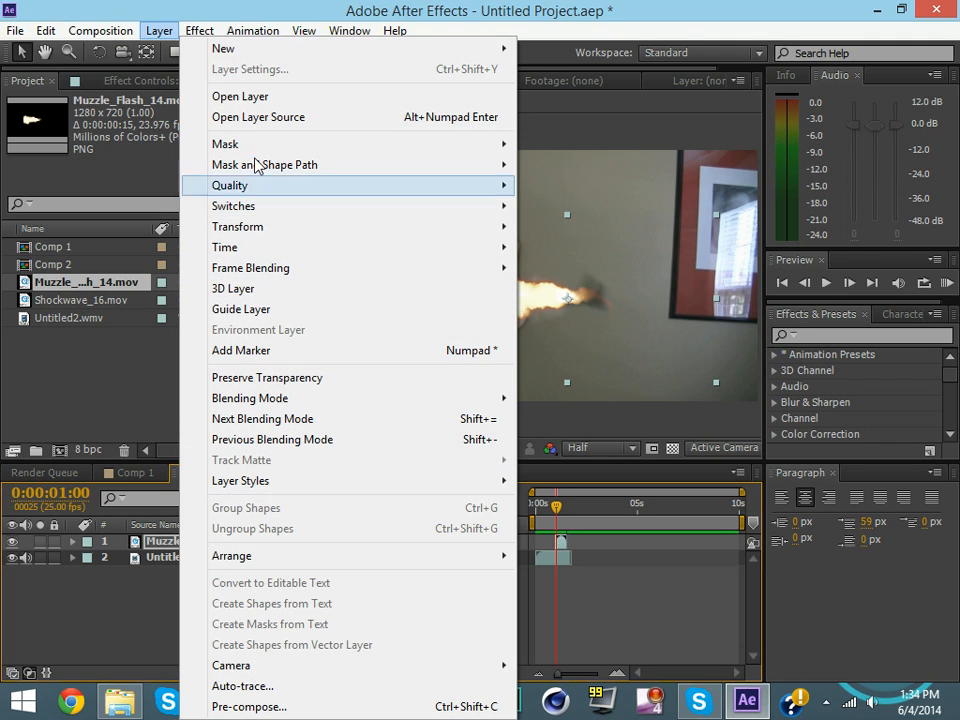
pyautogui.moveTo(263, 231)
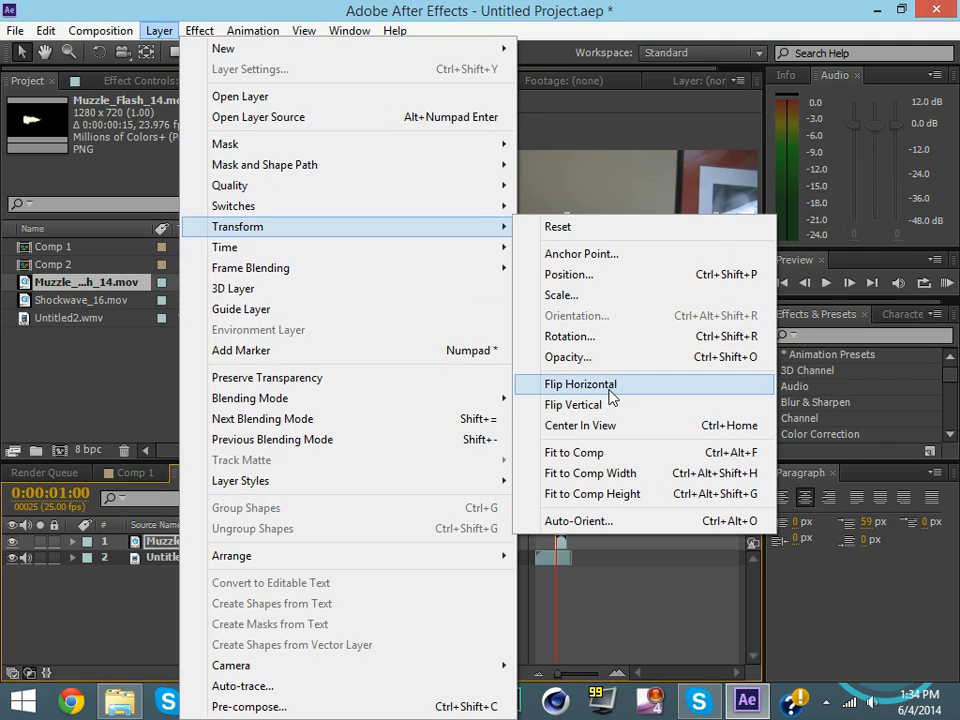
pyautogui.click(562, 381)
pyautogui.moveTo(593, 310); pyautogui.dragTo(643, 316)
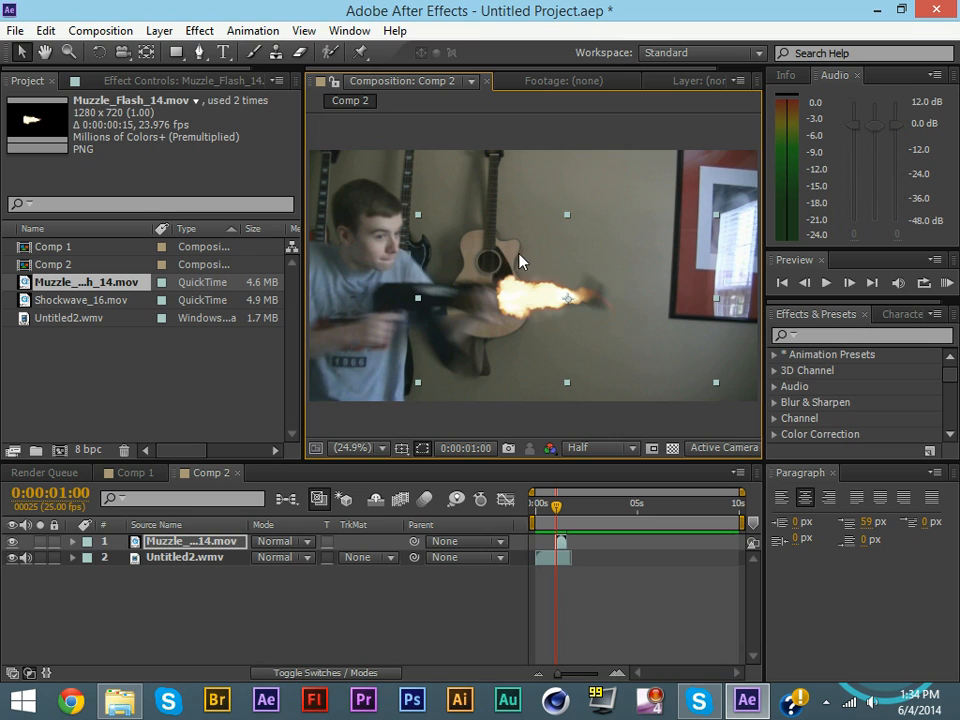
# Move the muzzle flash over to the tip of the rifle barrel, fine-tuning its position at 0:00:00:24
pyautogui.moveTo(519, 259); pyautogui.dragTo(615, 302)
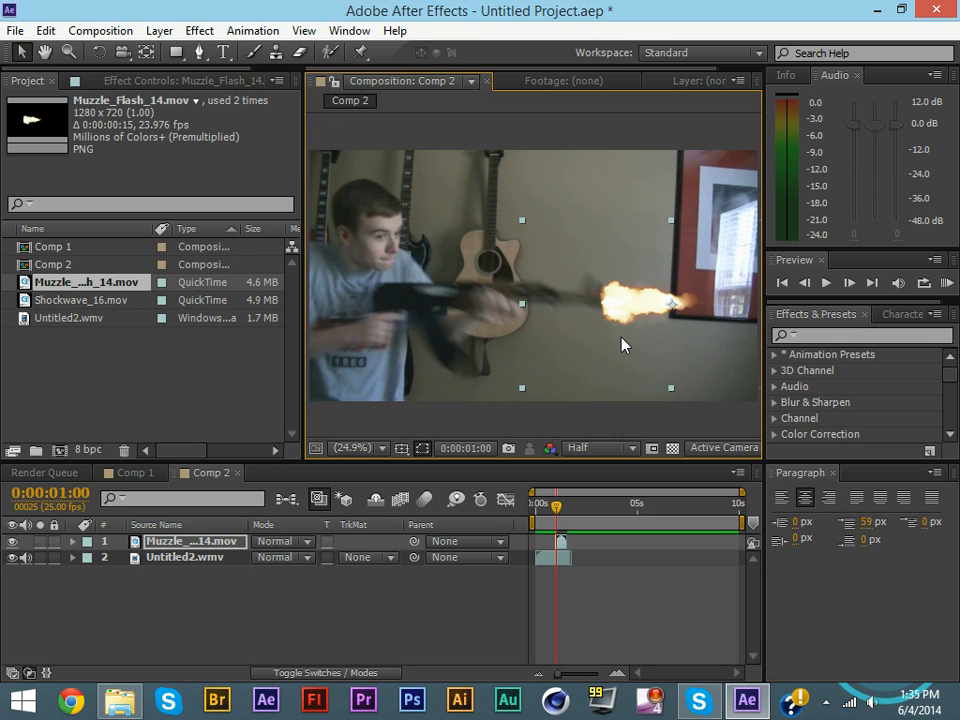
pyautogui.moveTo(634, 300); pyautogui.dragTo(645, 302)
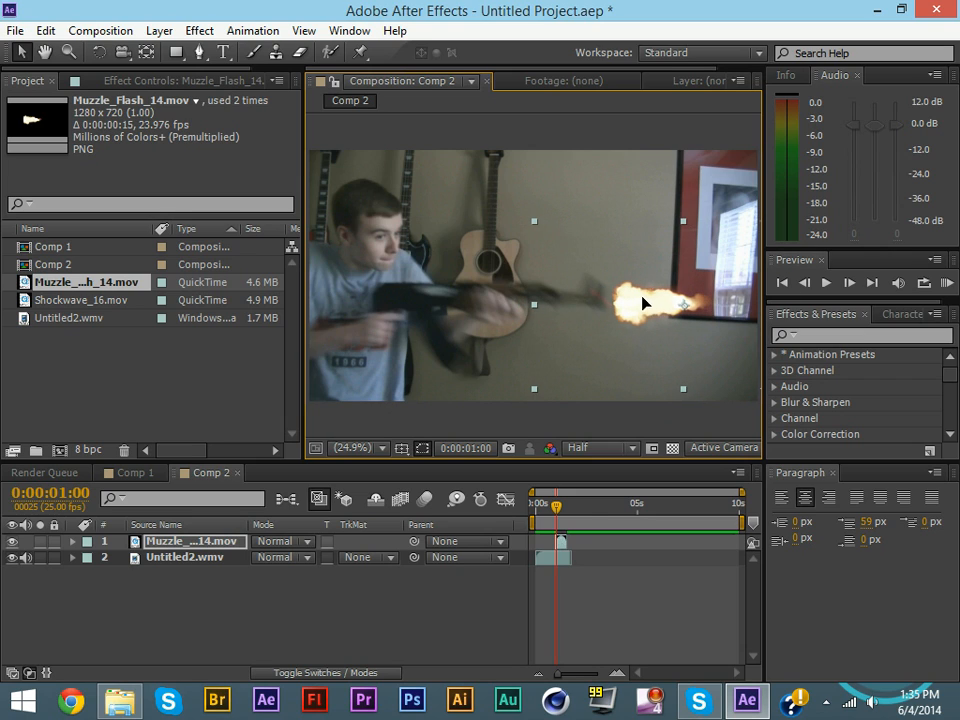
pyautogui.press('pageup')
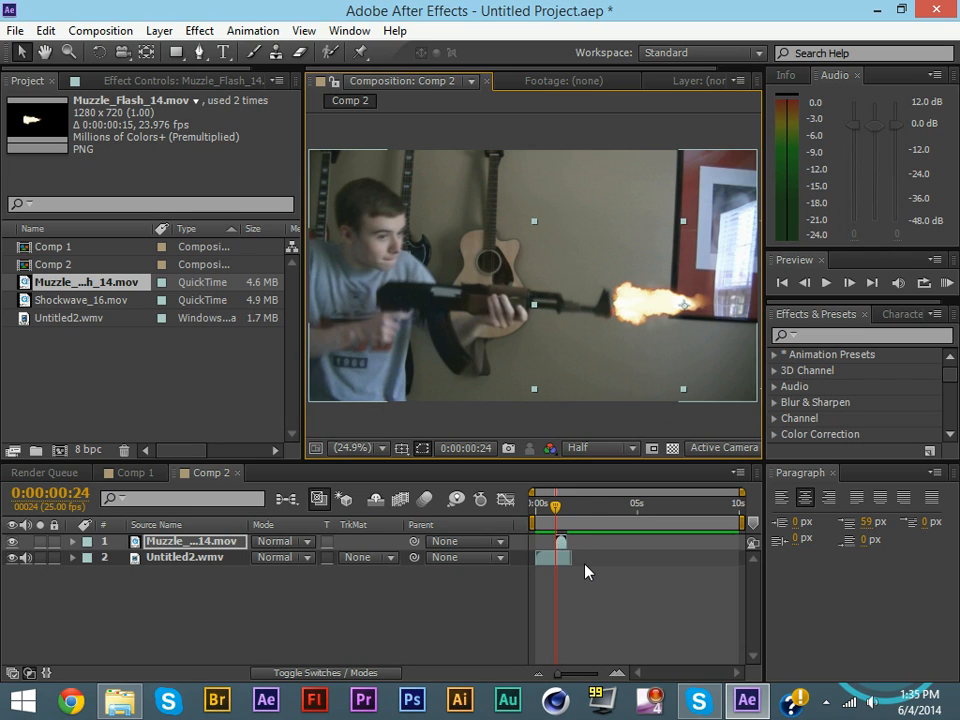
pyautogui.moveTo(639, 310)
pyautogui.mouseDown()
pyautogui.moveTo(634, 320)
pyautogui.moveTo(654, 305)
pyautogui.moveTo(630, 329)
pyautogui.mouseUp()
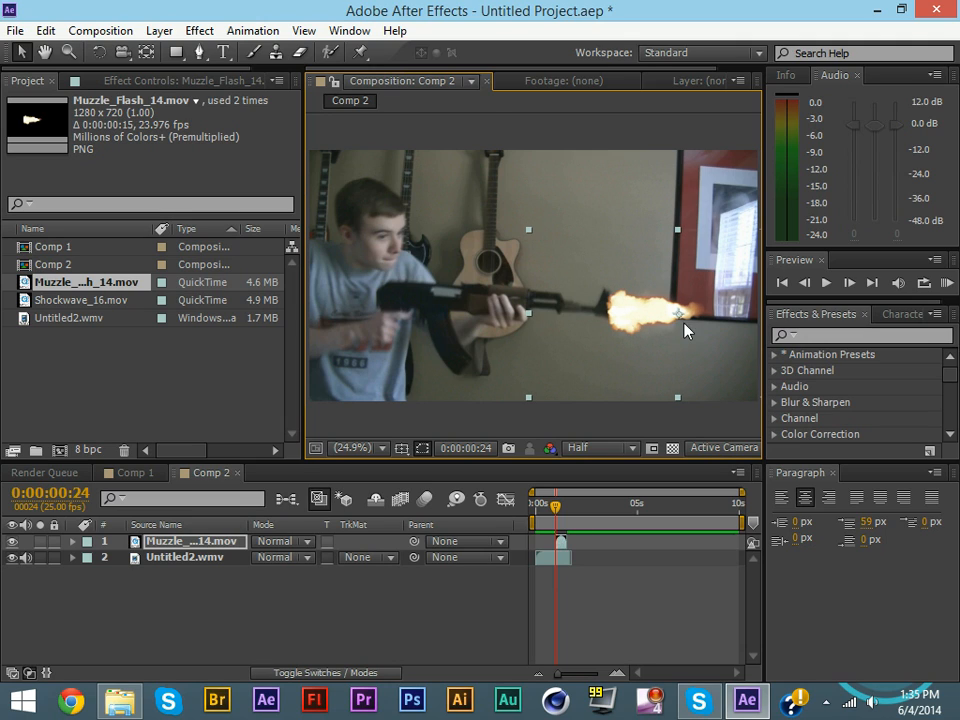
# Rotate the muzzle flash slightly clockwise to follow the barrel's downward angle, and reposition it at the muzzle
pyautogui.click(98, 52)
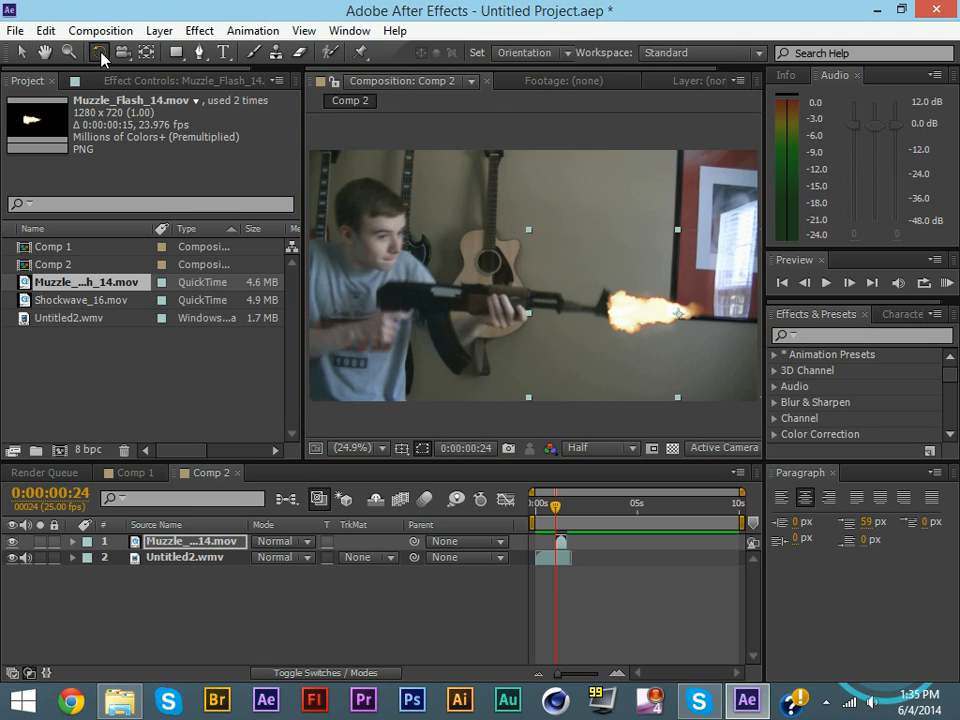
pyautogui.moveTo(398, 188); pyautogui.dragTo(392, 168)
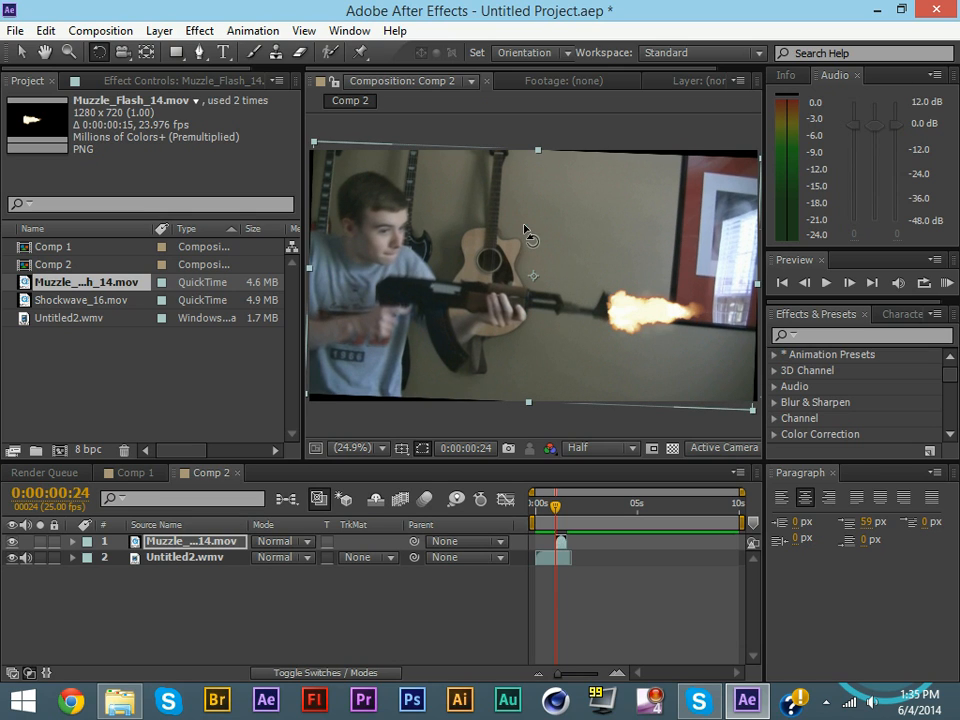
pyautogui.hotkey('ctrl', 'z')
pyautogui.click(178, 541)
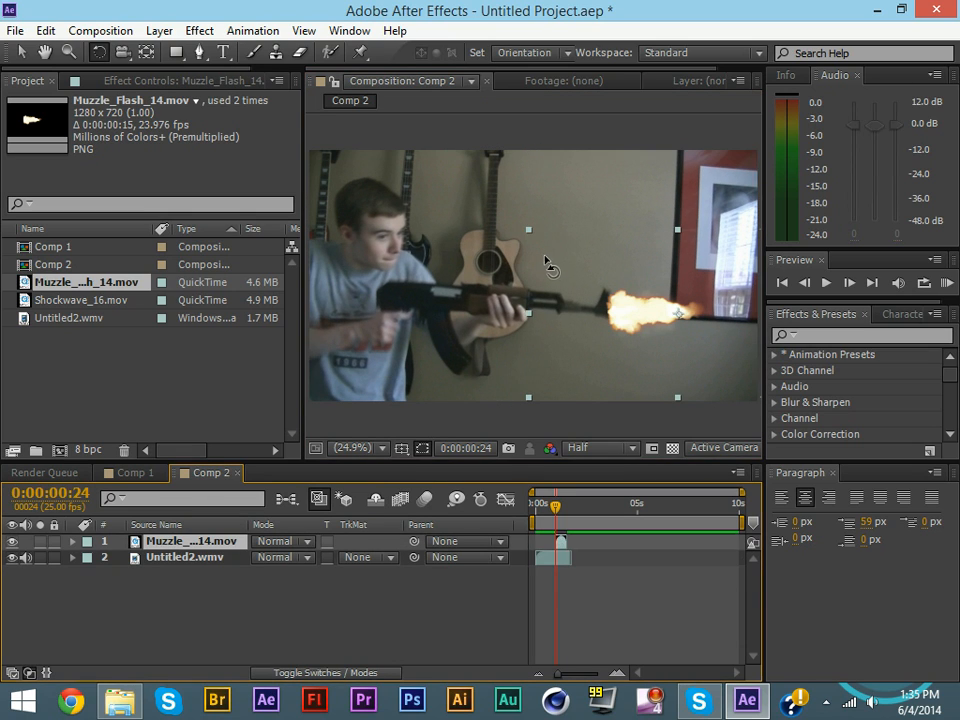
pyautogui.moveTo(549, 250)
pyautogui.mouseDown()
pyautogui.moveTo(559, 251)
pyautogui.moveTo(562, 236)
pyautogui.mouseUp()
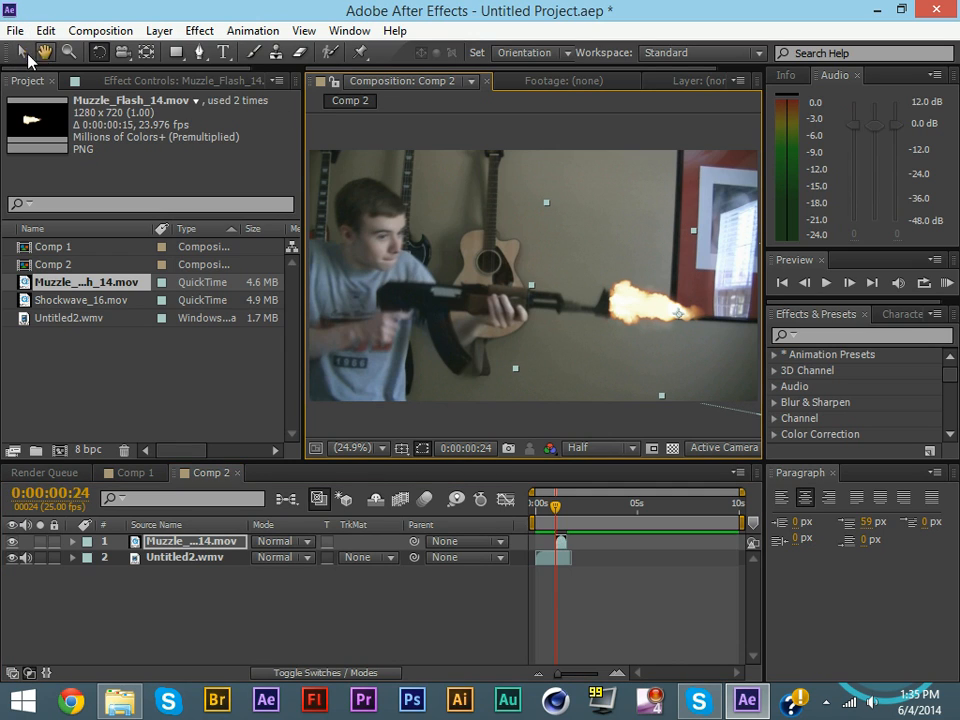
pyautogui.click(21, 52)
pyautogui.moveTo(634, 285); pyautogui.dragTo(627, 296)
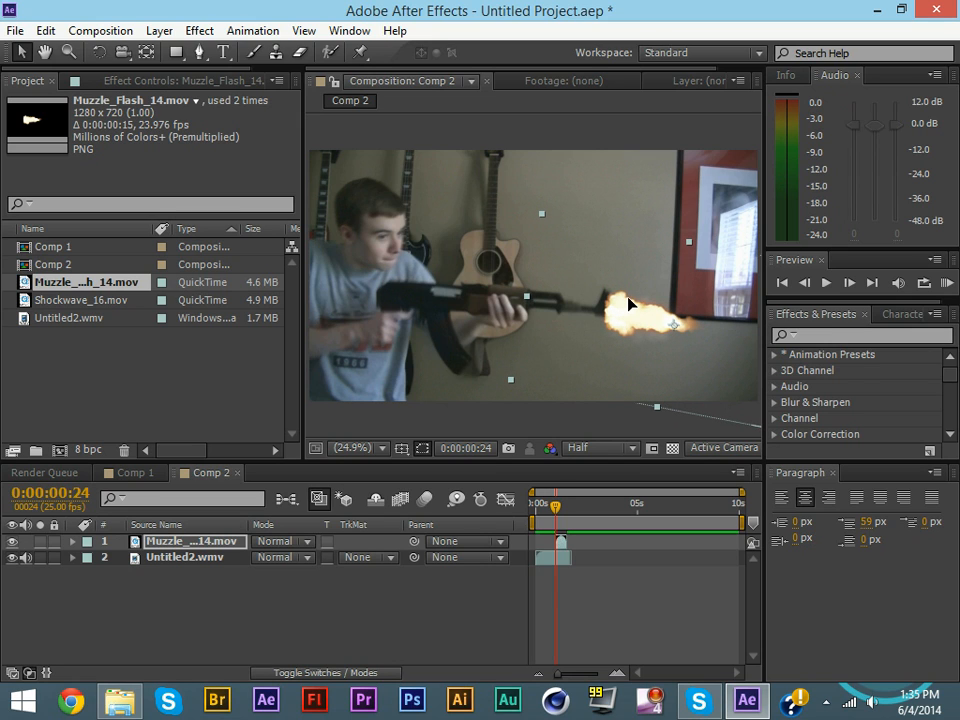
# Play Comp 2 from the start to check the muzzle flash, and return to 0:00:00:24
pyautogui.moveTo(557, 512); pyautogui.dragTo(489, 514)
pyautogui.press('space')
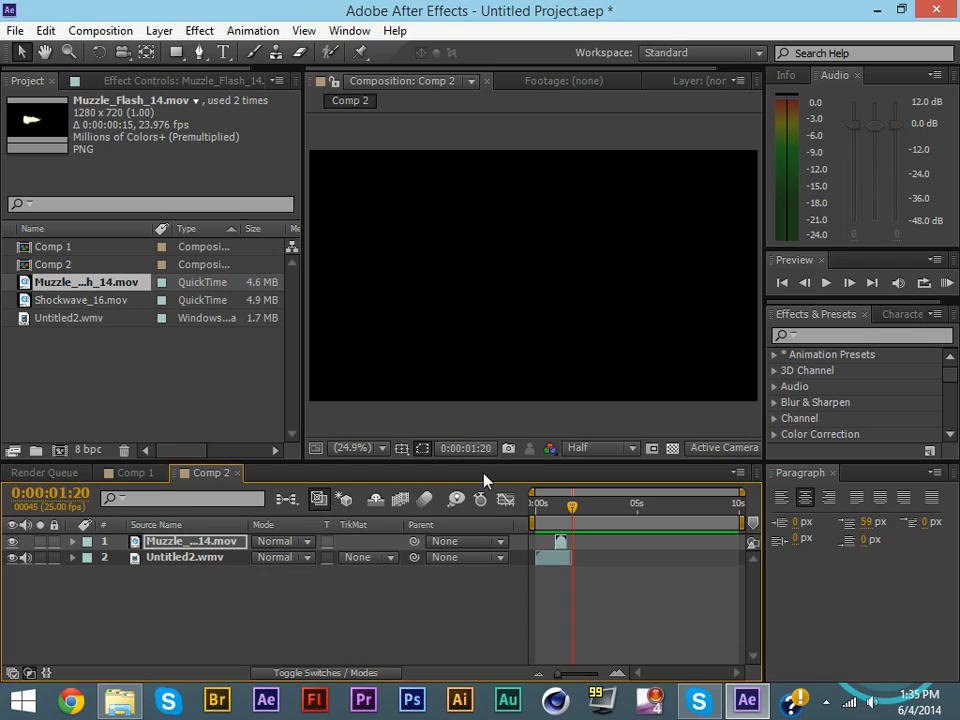
pyautogui.click(565, 506)
pyautogui.moveTo(553, 513); pyautogui.dragTo(554, 513)
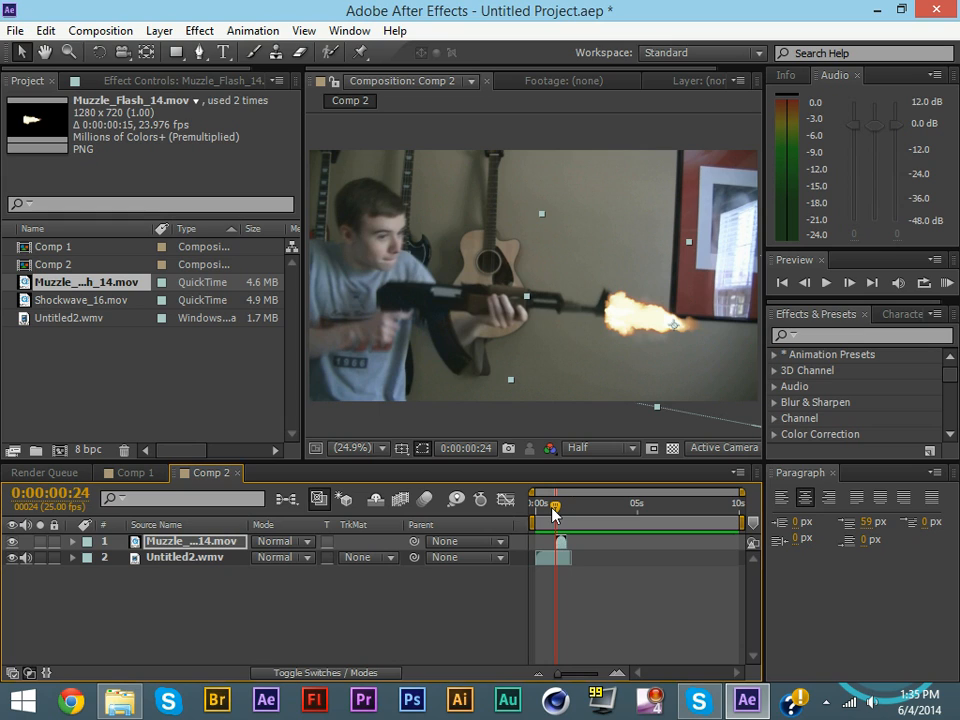
# Fine-tune the muzzle flash with a slight counter-clockwise rotation and a slight enlargement, keeping it against the barrel tip
pyautogui.click(98, 52)
pyautogui.moveTo(559, 218); pyautogui.dragTo(543, 238)
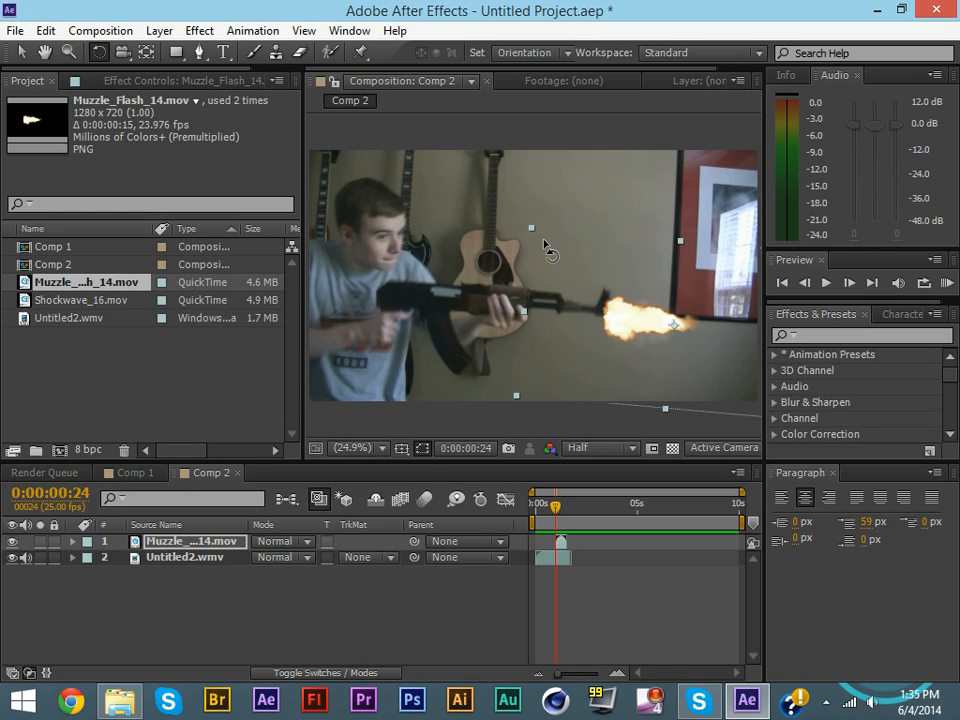
pyautogui.click(20, 52)
pyautogui.moveTo(608, 320); pyautogui.dragTo(611, 314)
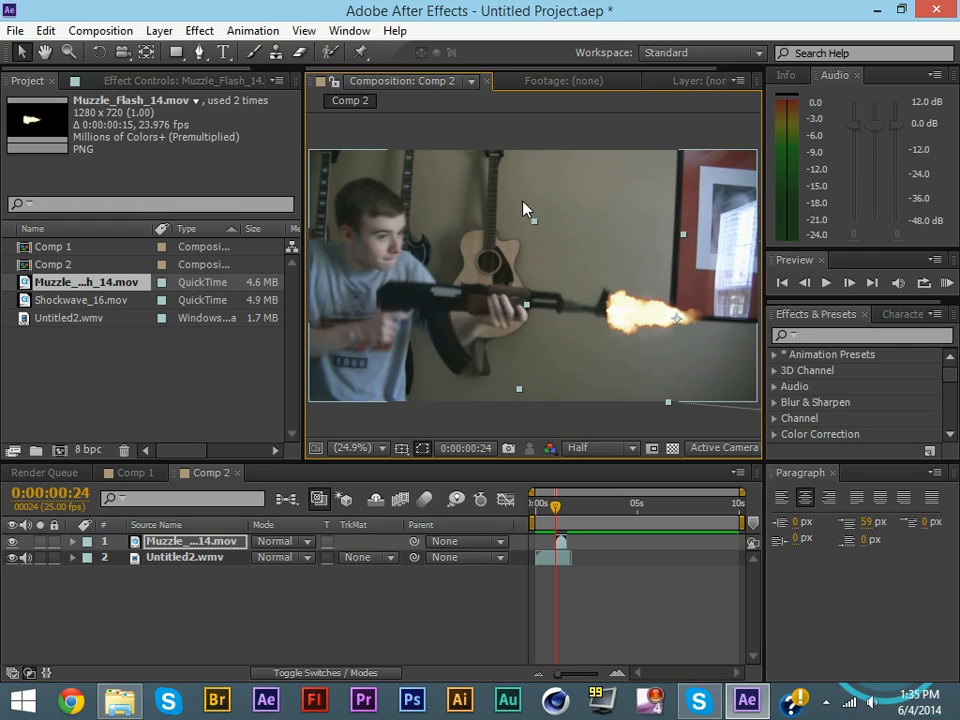
pyautogui.moveTo(533, 227); pyautogui.dragTo(530, 213)
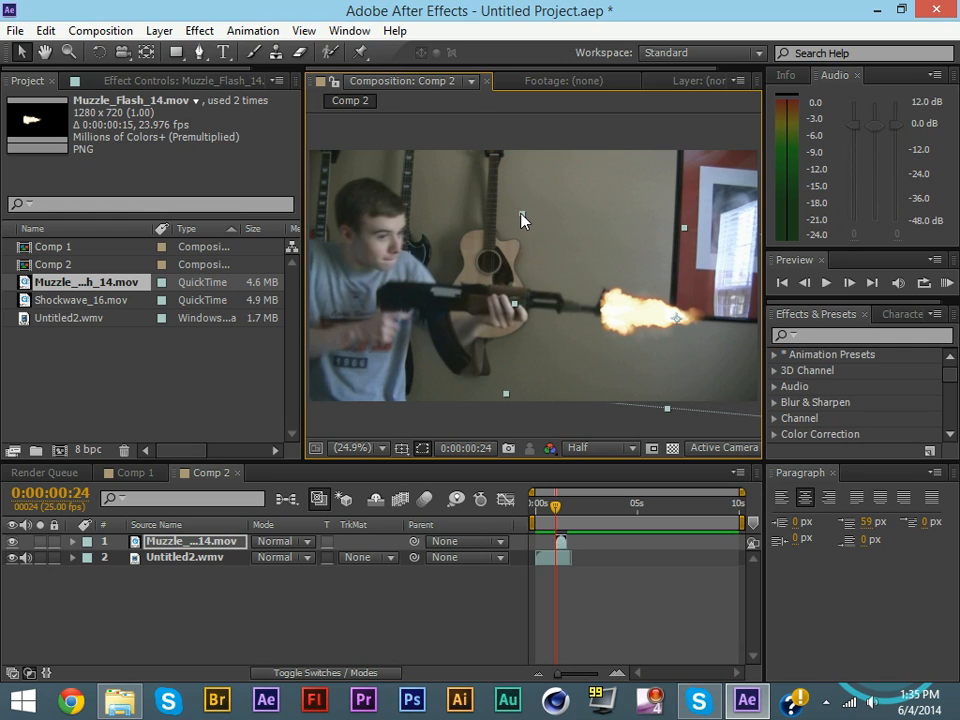
pyautogui.moveTo(631, 320); pyautogui.dragTo(619, 322)
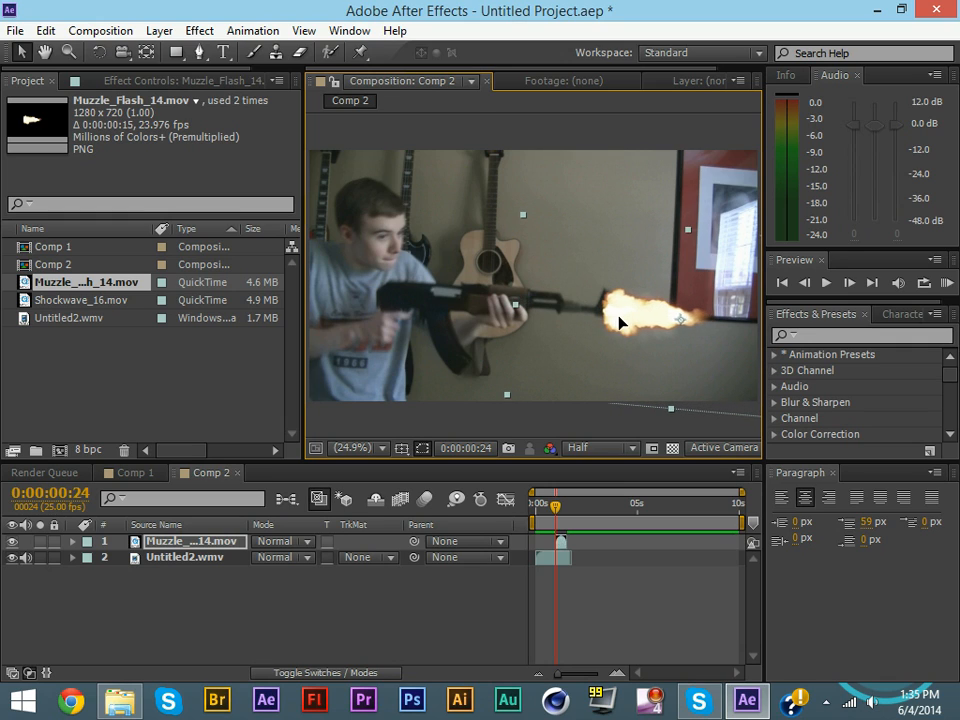
# Try a much smaller muzzle flash against the barrel tip, preview it, and return to 0:00:00:24
pyautogui.moveTo(521, 213); pyautogui.dragTo(549, 232)
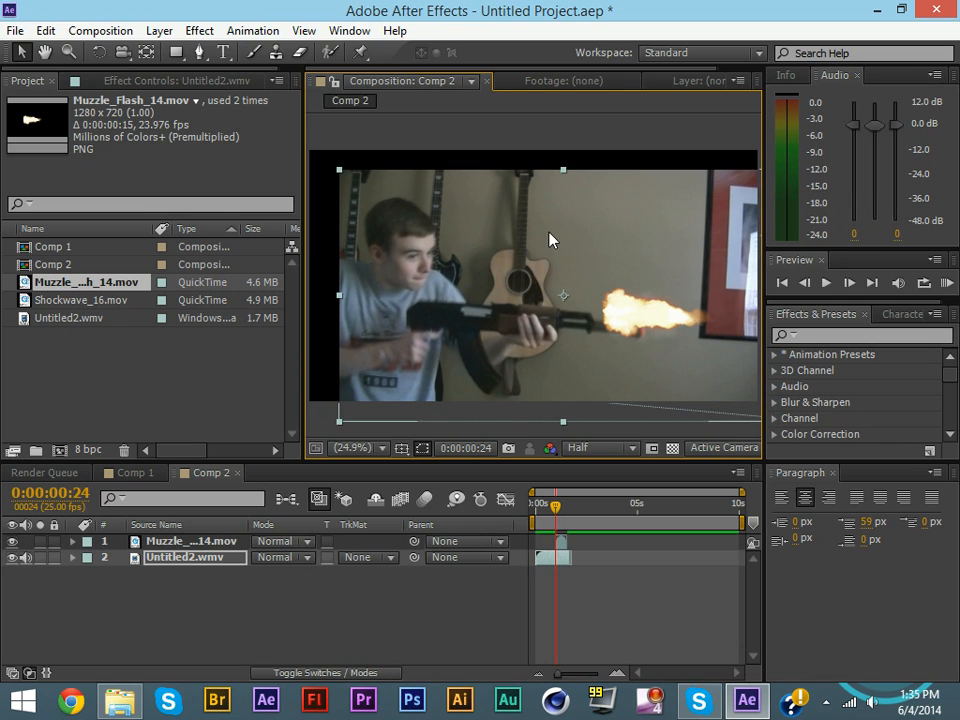
pyautogui.hotkey('ctrl', 'z')
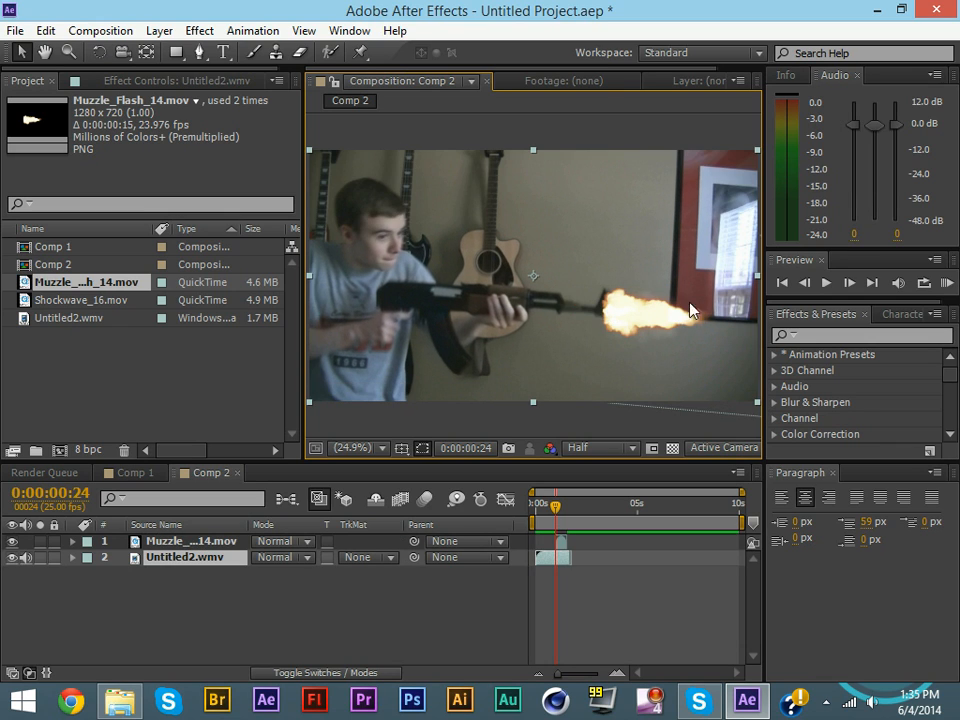
pyautogui.click(188, 545)
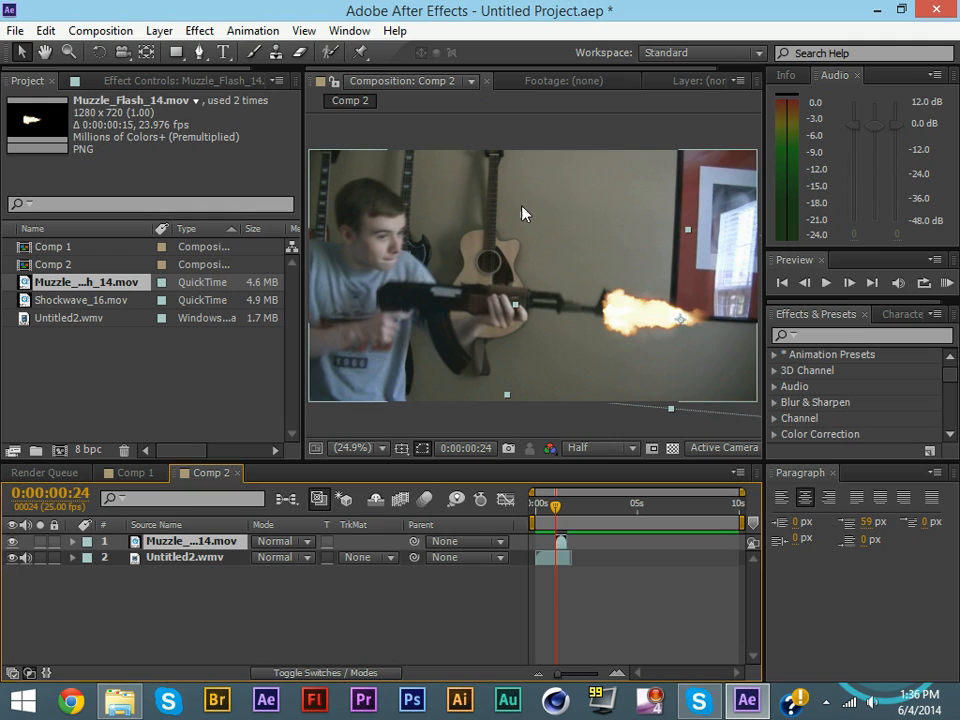
pyautogui.moveTo(521, 216); pyautogui.dragTo(589, 268)
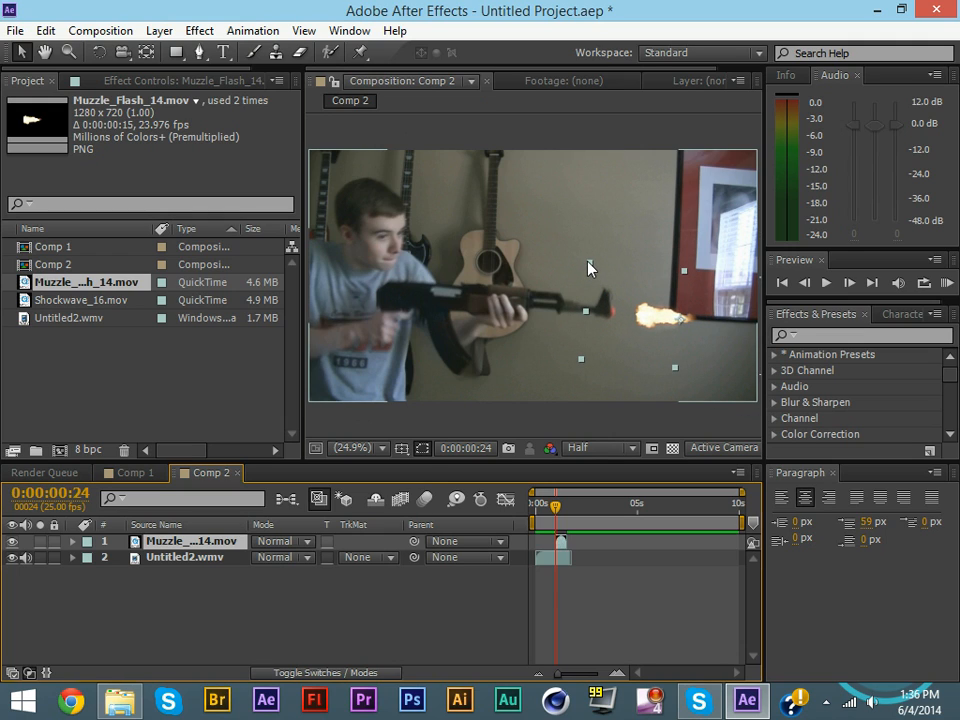
pyautogui.moveTo(646, 322); pyautogui.dragTo(622, 319)
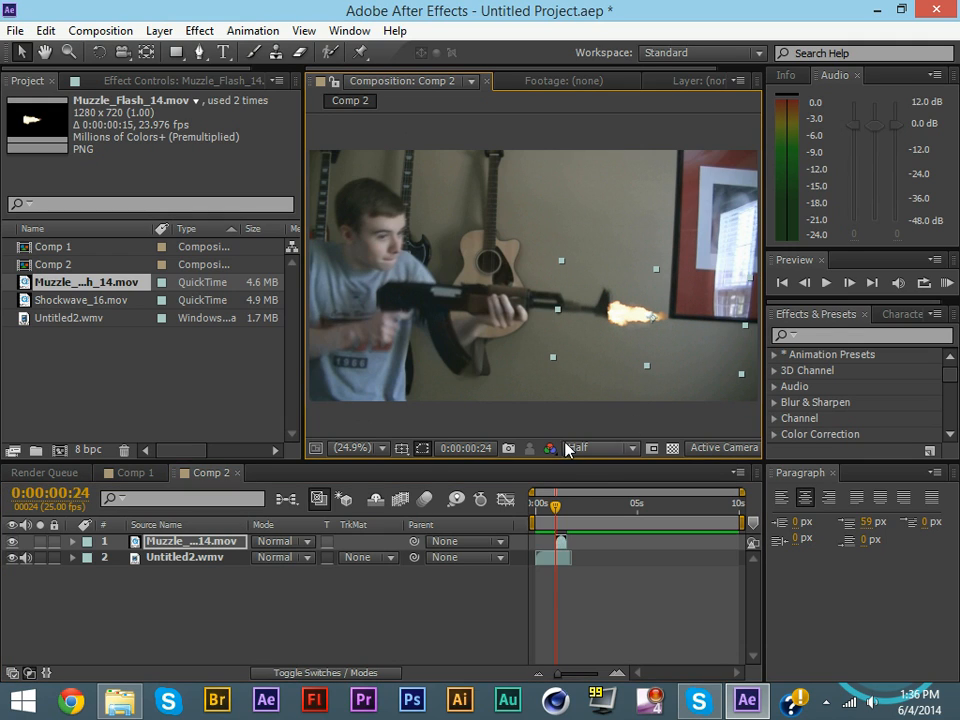
pyautogui.press('space')
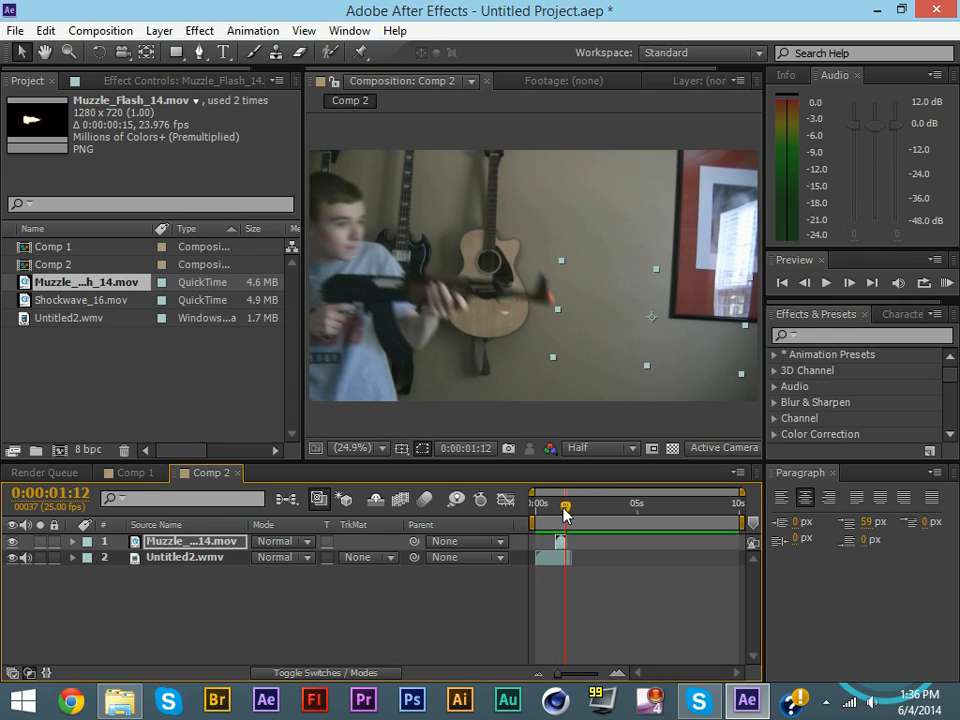
pyautogui.moveTo(563, 505)
pyautogui.mouseDown()
pyautogui.moveTo(552, 507)
pyautogui.moveTo(556, 519)
pyautogui.mouseUp()
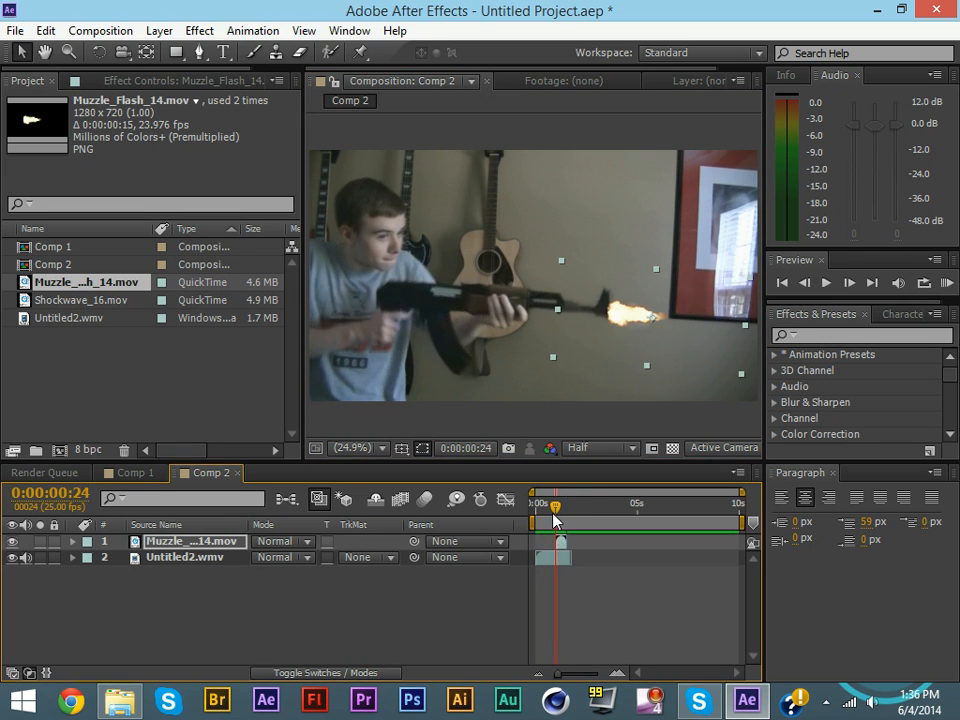
# Enlarge the muzzle flash and realign its base with the tip of the rifle barrel
pyautogui.moveTo(561, 265); pyautogui.dragTo(491, 217)
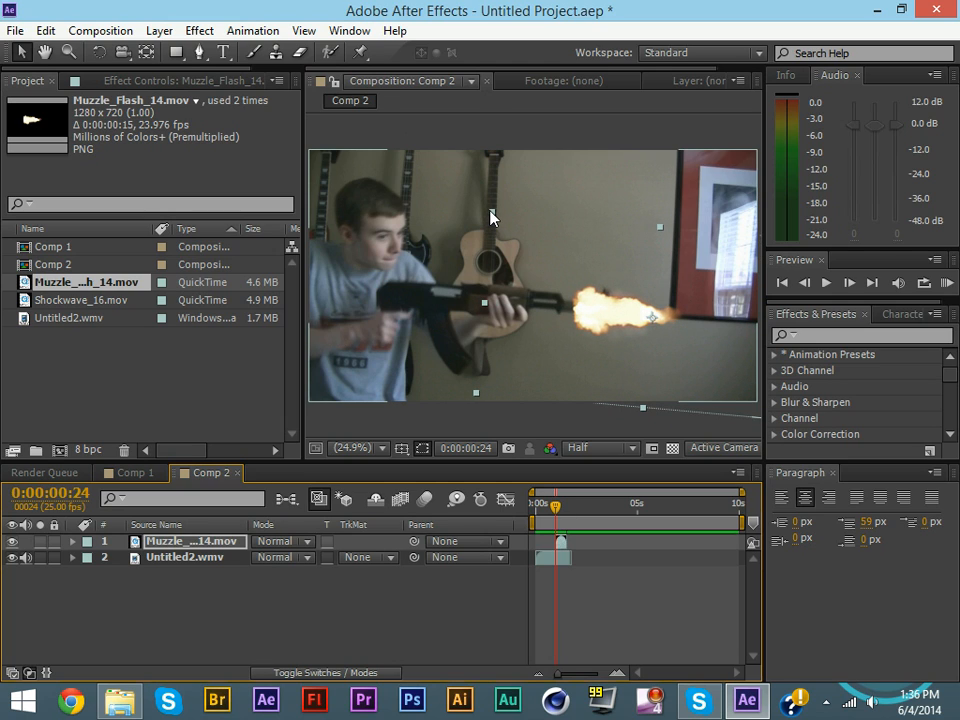
pyautogui.moveTo(606, 321); pyautogui.dragTo(635, 322)
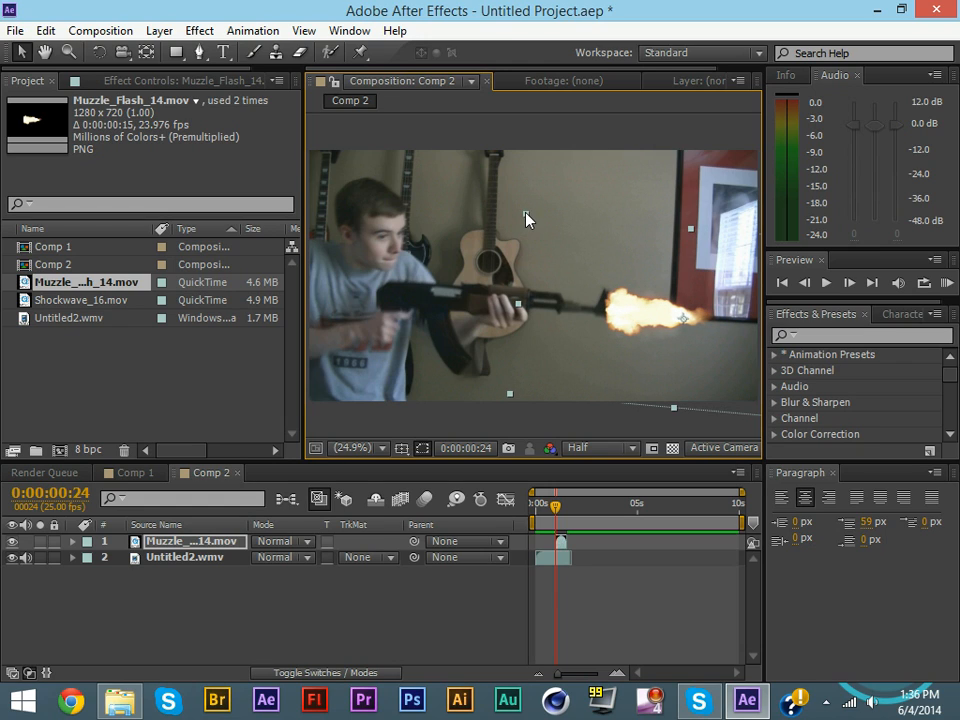
pyautogui.moveTo(525, 212); pyautogui.dragTo(520, 211)
pyautogui.moveTo(638, 314)
pyautogui.mouseDown()
pyautogui.moveTo(657, 313)
pyautogui.moveTo(643, 311)
pyautogui.mouseUp()
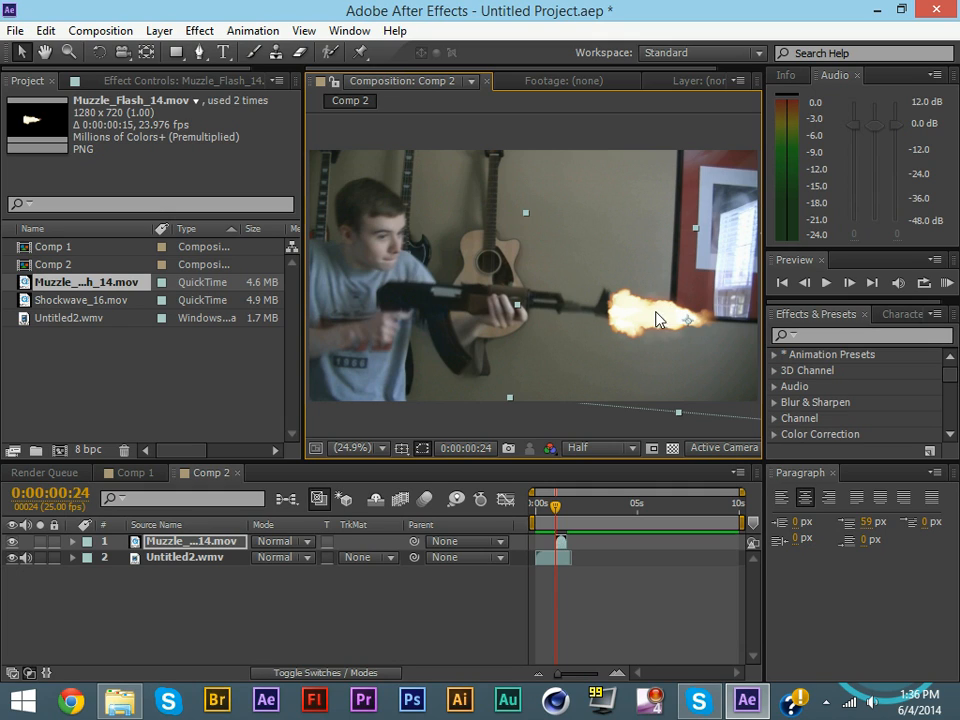
# Review the resized muzzle flash by playing Comp 2 from 0:00:00:00, and go back to 0:00:00:24
pyautogui.moveTo(555, 516); pyautogui.dragTo(533, 511)
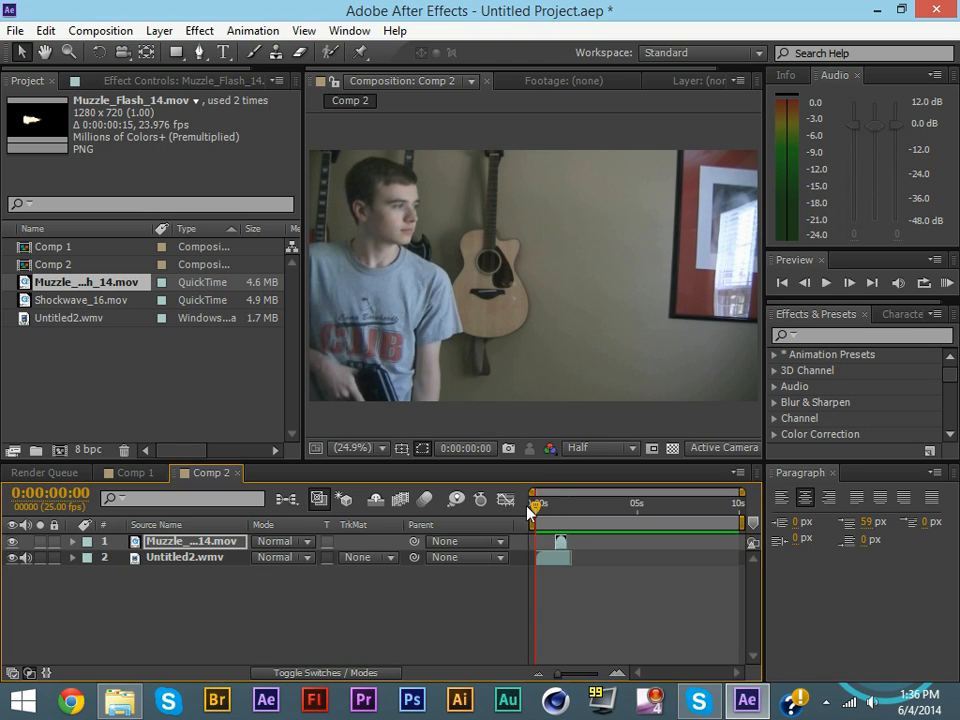
pyautogui.press('space')
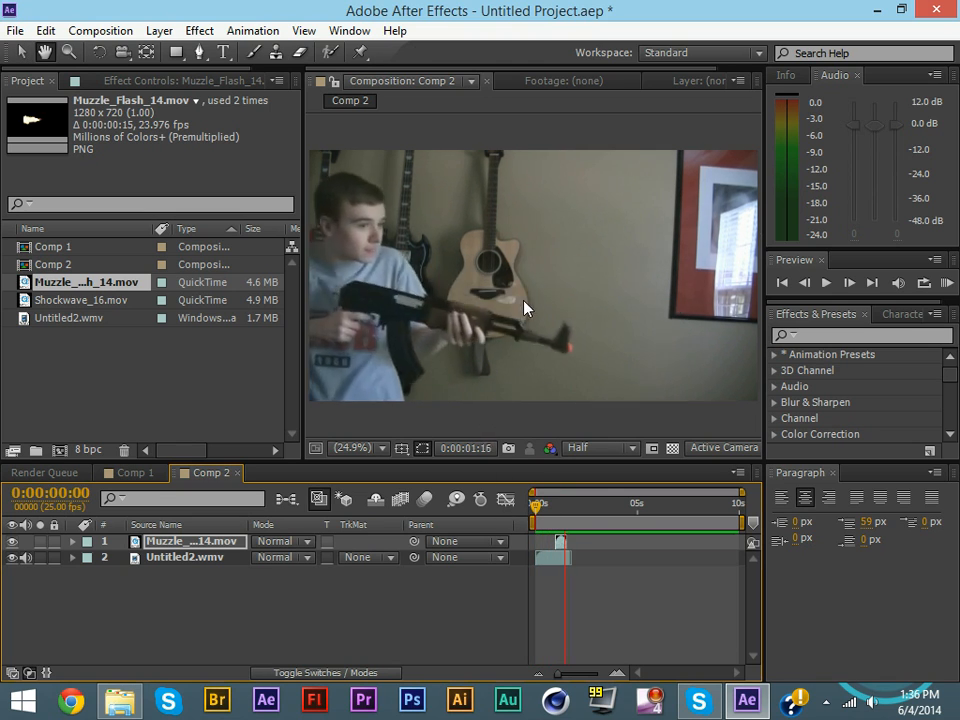
pyautogui.moveTo(571, 514); pyautogui.dragTo(555, 510)
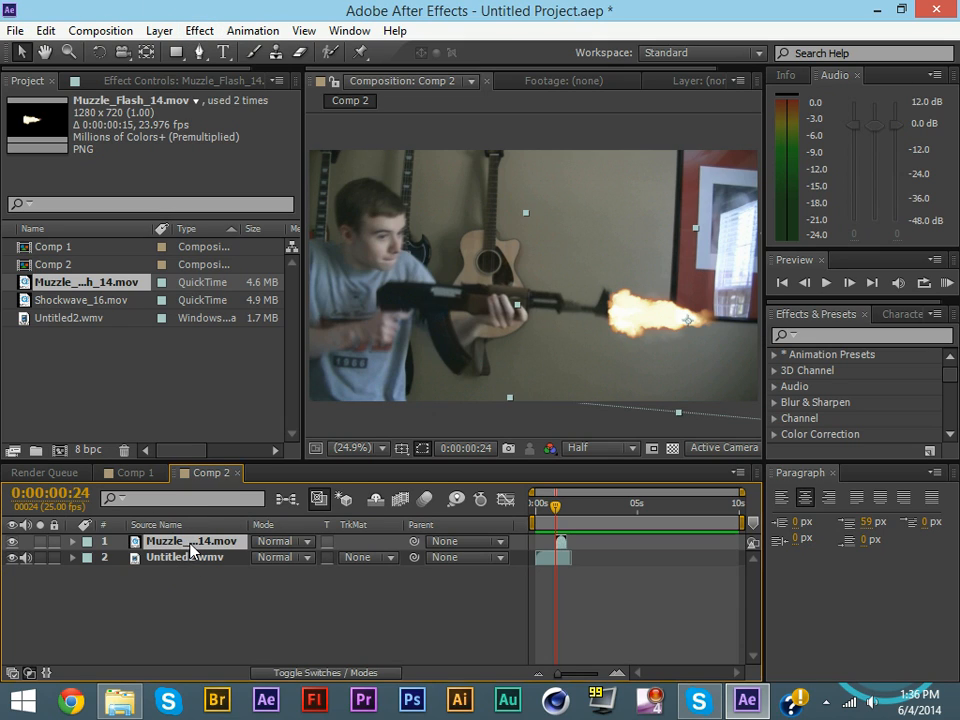
# Apply the Stylize Glow effect to the Muzzle_Flash_14.mov layer
pyautogui.click(199, 30)
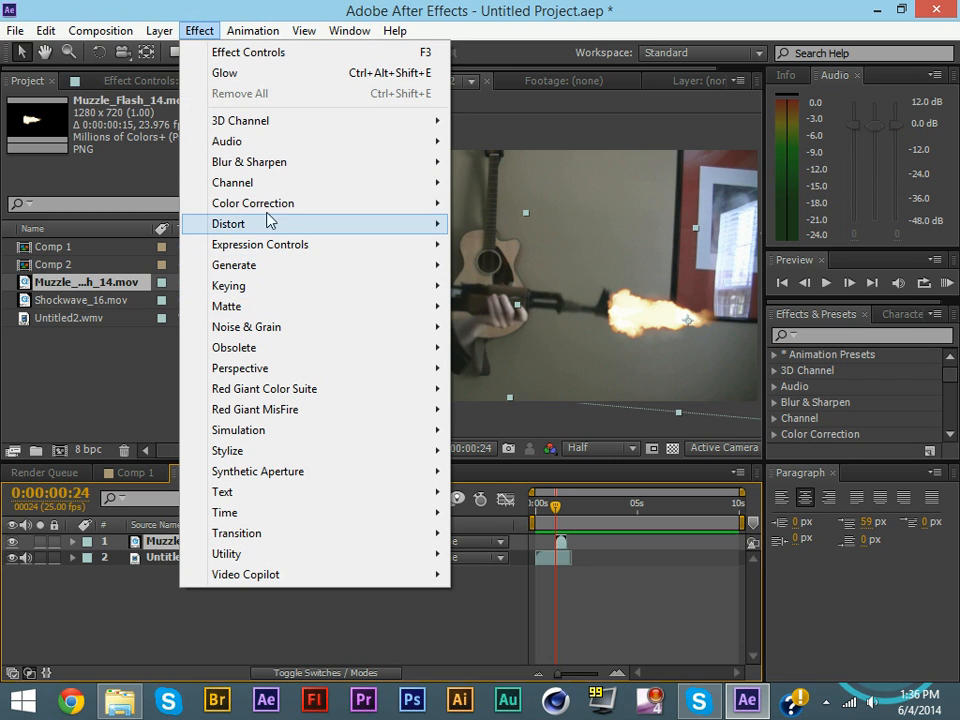
pyautogui.moveTo(272, 211)
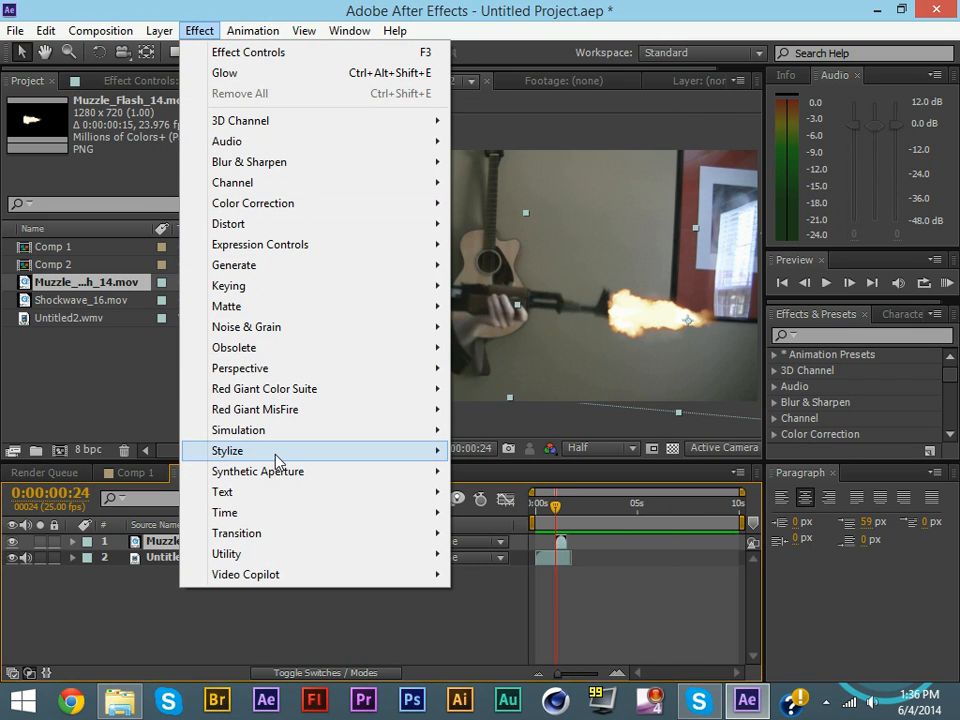
pyautogui.moveTo(275, 454)
pyautogui.click(492, 541)
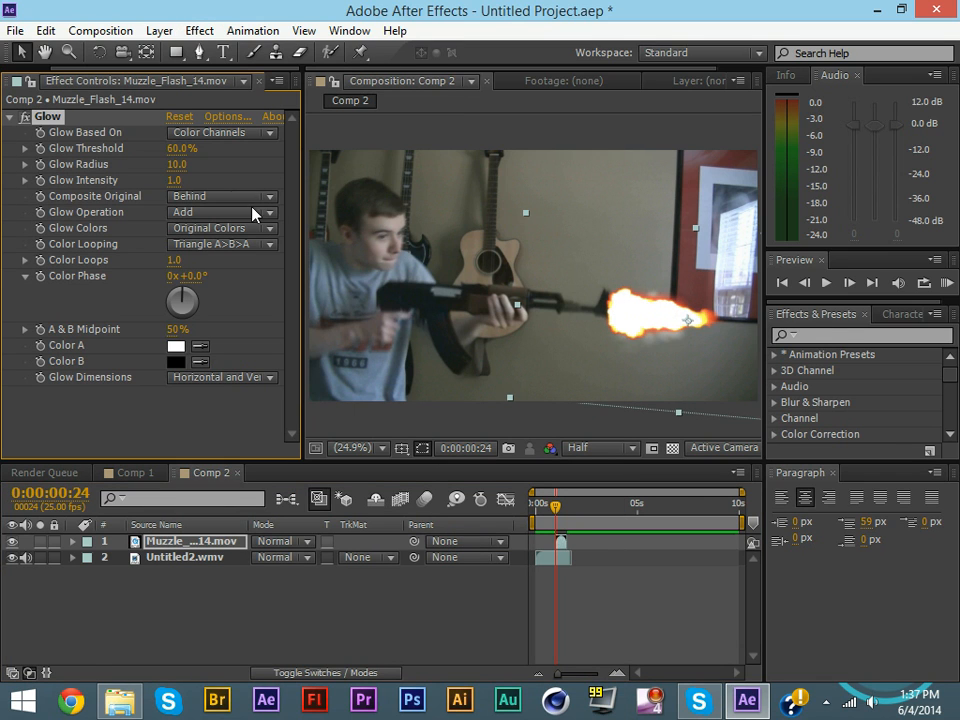
# Set the muzzle flash's Glow Operation to Screen, Glow Threshold to 78.4% and Glow Radius to 362.0
pyautogui.click(205, 211)
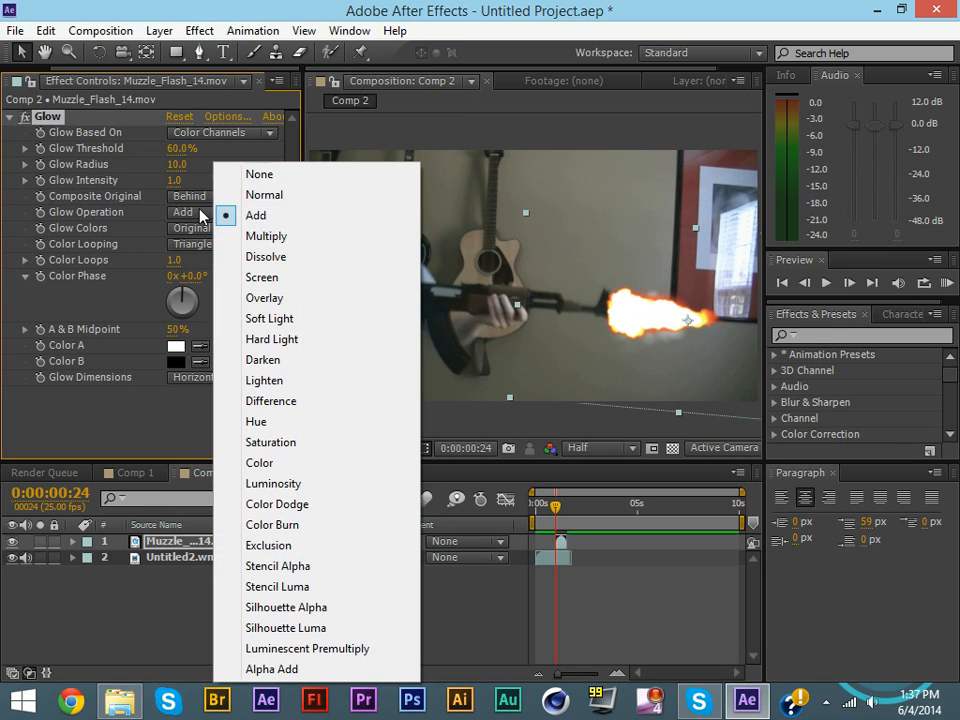
pyautogui.click(272, 278)
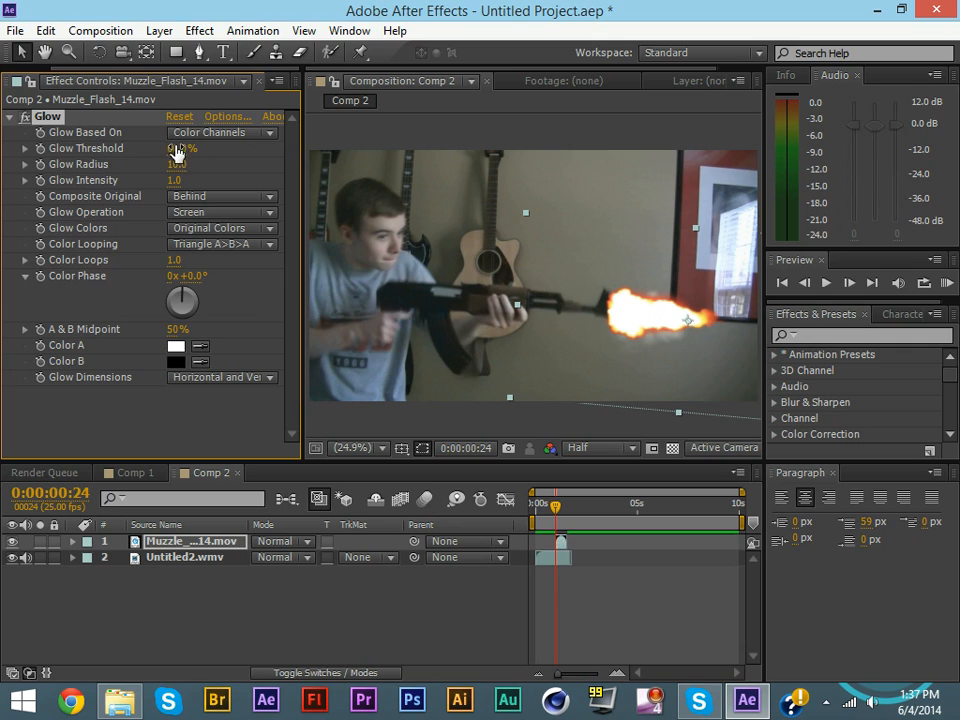
pyautogui.moveTo(177, 154); pyautogui.dragTo(265, 154)
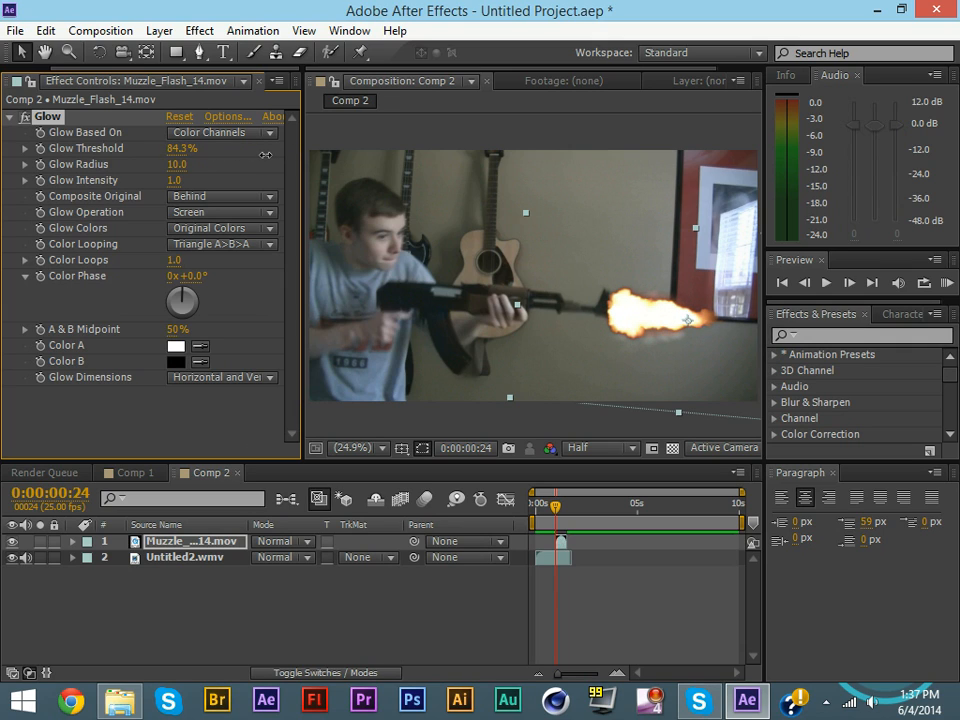
pyautogui.moveTo(176, 164); pyautogui.dragTo(363, 166)
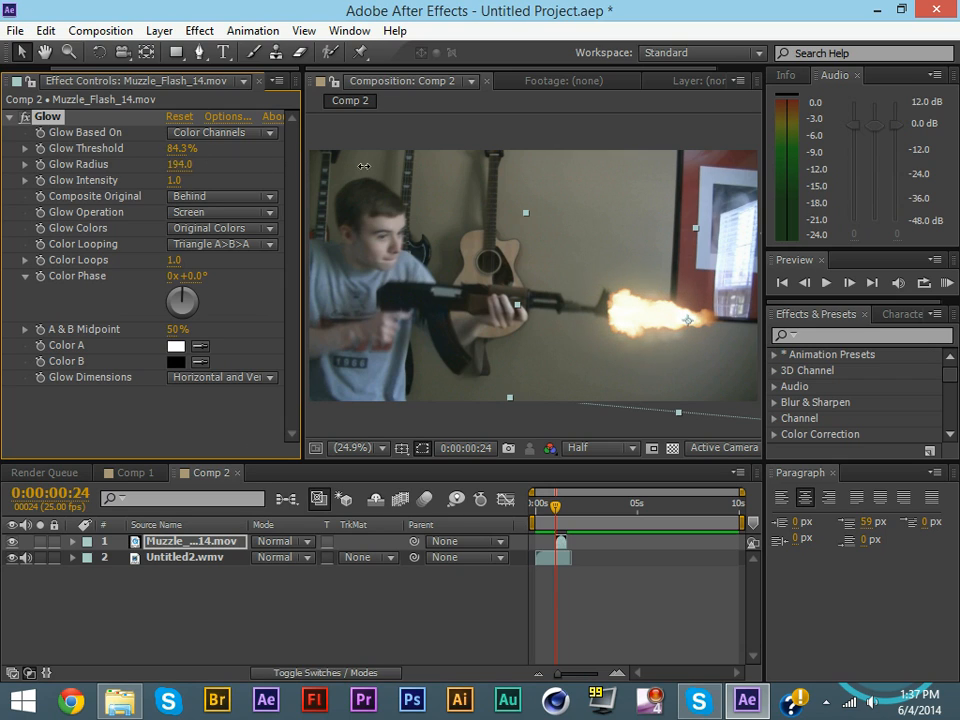
pyautogui.moveTo(182, 148); pyautogui.dragTo(161, 147)
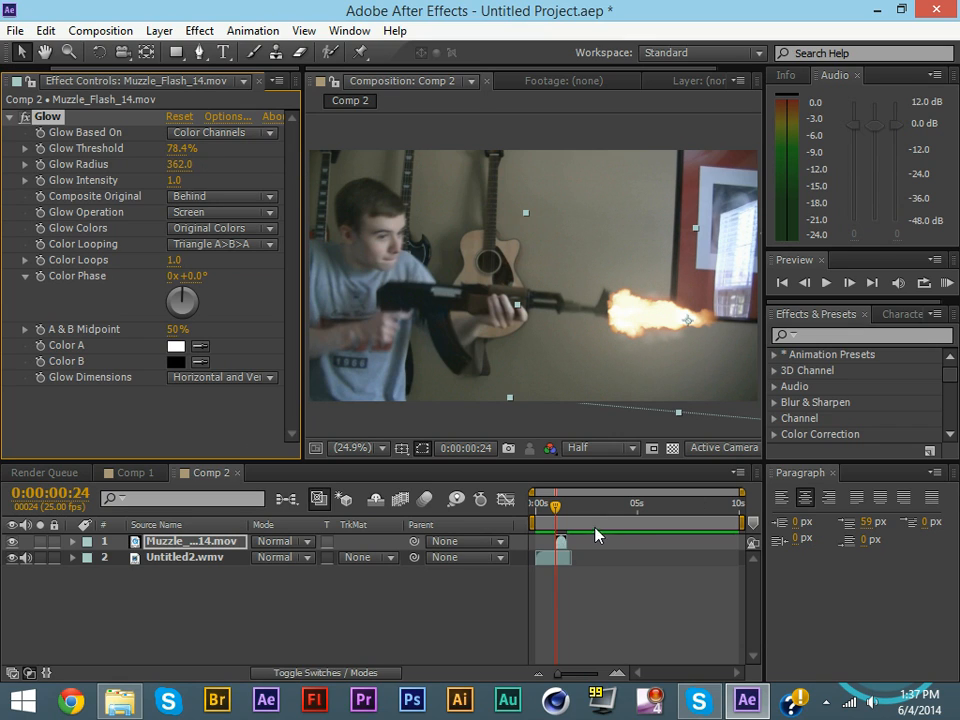
# Preview the glowing muzzle flash in Comp 2 from 0:00:00:00 and return to 0:00:00:24
pyautogui.moveTo(555, 508); pyautogui.dragTo(544, 510)
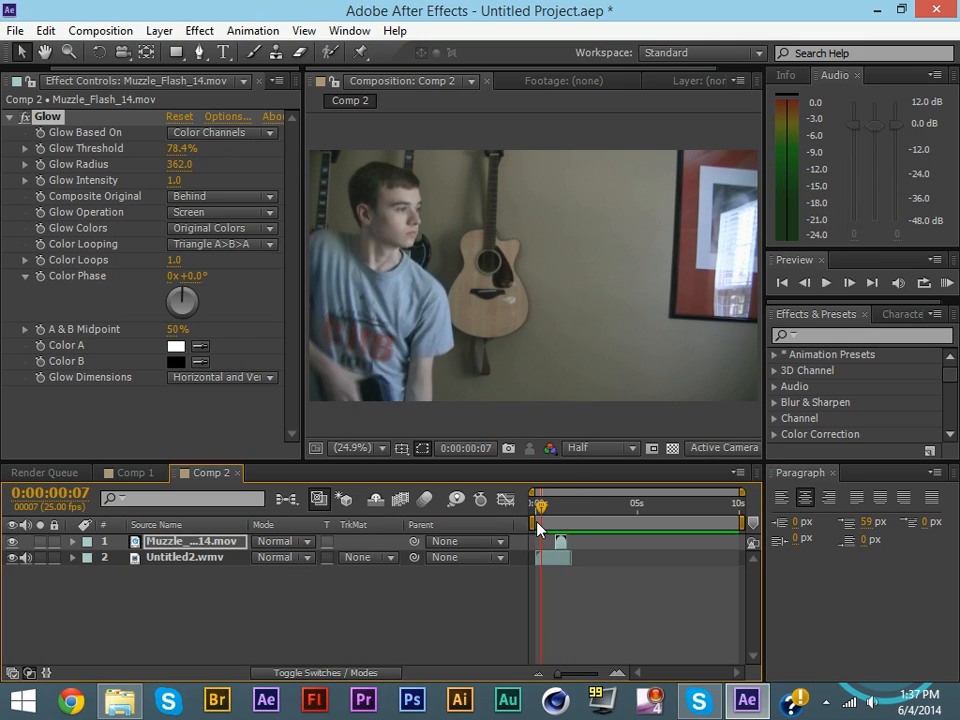
pyautogui.press('space')
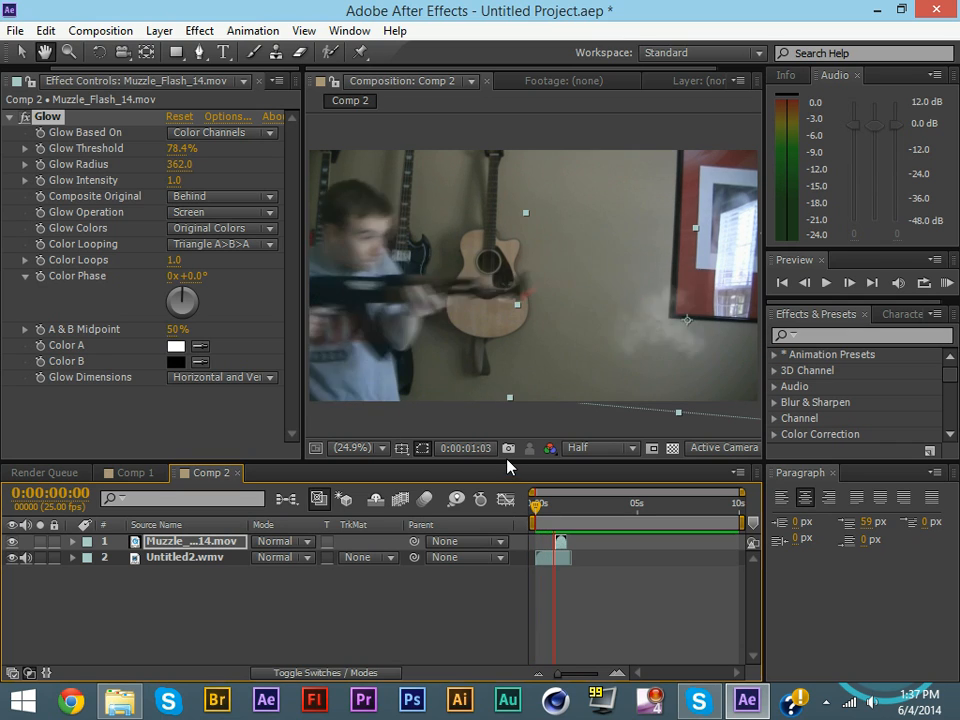
pyautogui.press('space')
pyautogui.moveTo(562, 507); pyautogui.dragTo(555, 508)
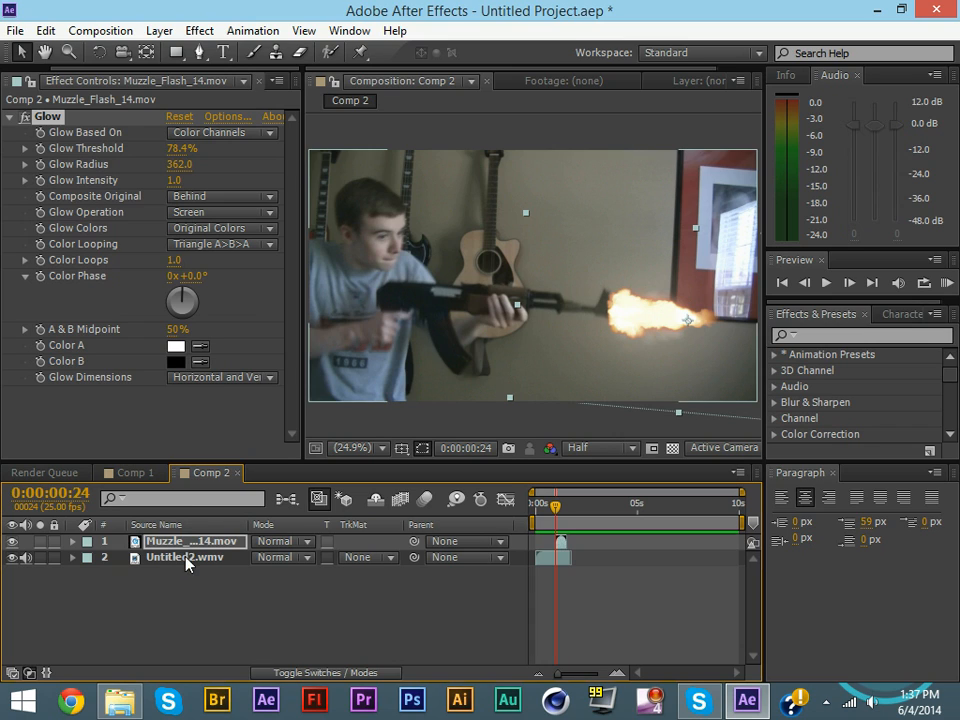
# Duplicate the Untitled2.wmv layer and trim the upper copy to the brief muzzle flash moment starting at 0:00:00:24
pyautogui.click(160, 557)
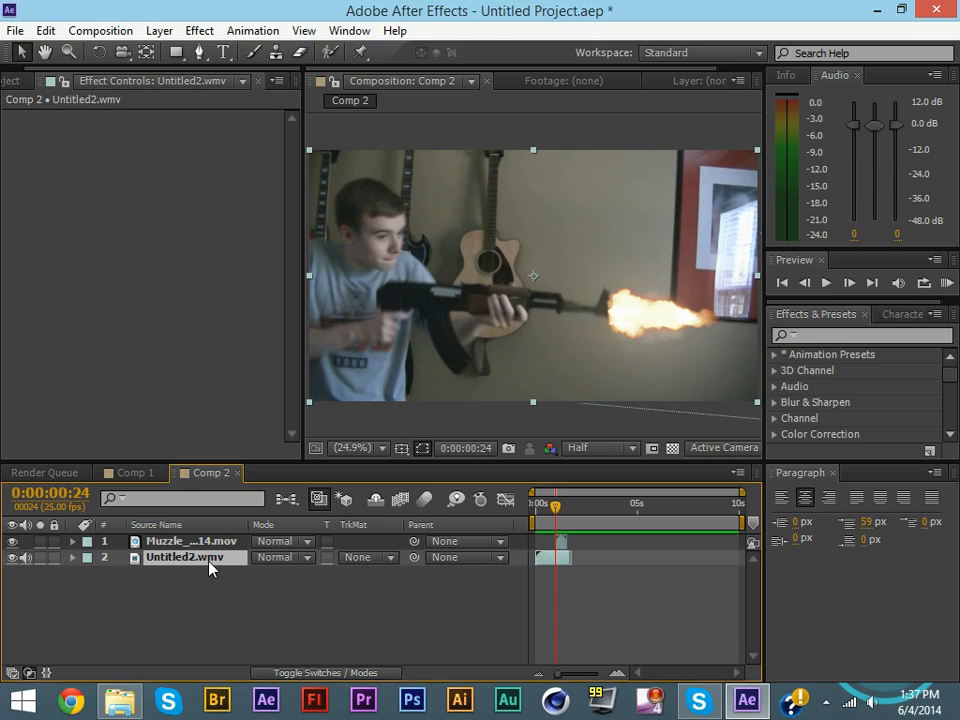
pyautogui.press('Return')
pyautogui.hotkey('ctrl', 'd')
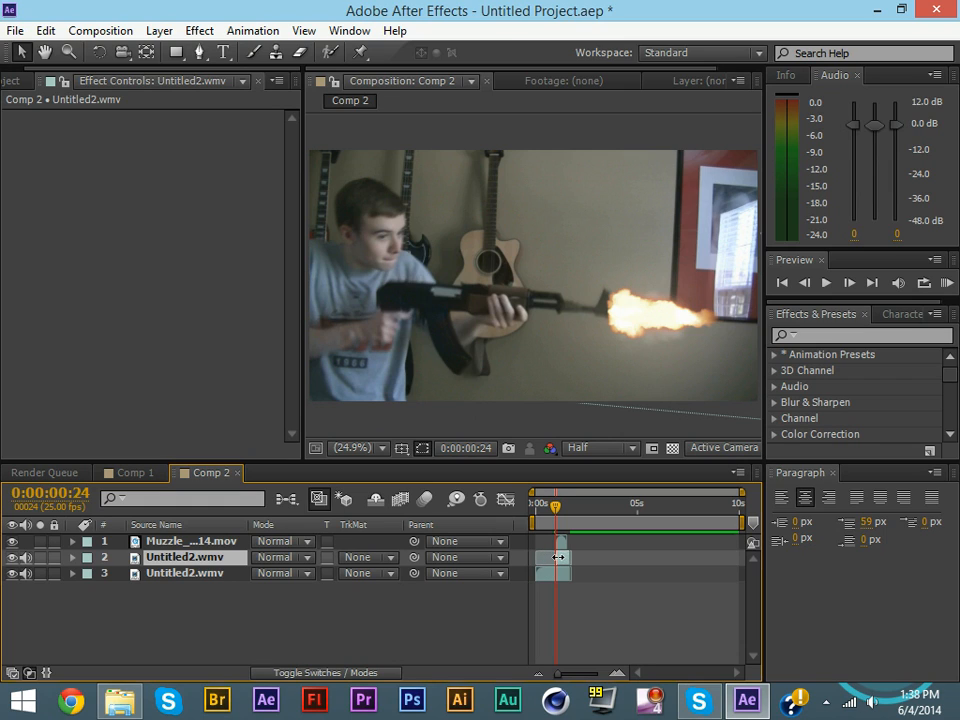
pyautogui.moveTo(557, 673); pyautogui.dragTo(591, 678)
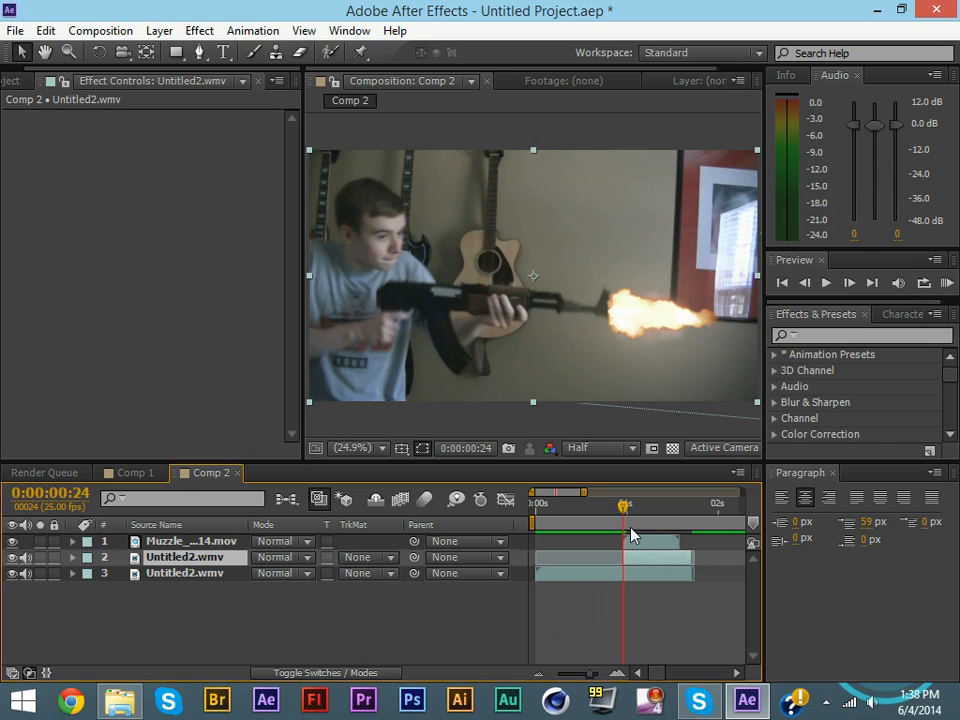
pyautogui.moveTo(624, 511); pyautogui.dragTo(630, 511)
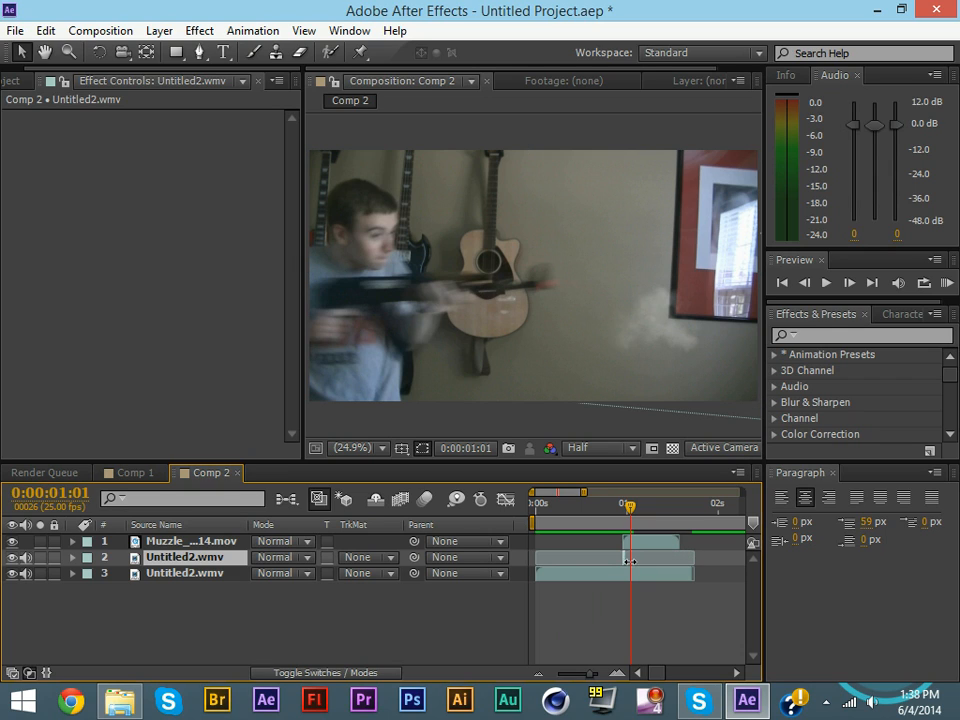
pyautogui.moveTo(630, 515); pyautogui.dragTo(622, 509)
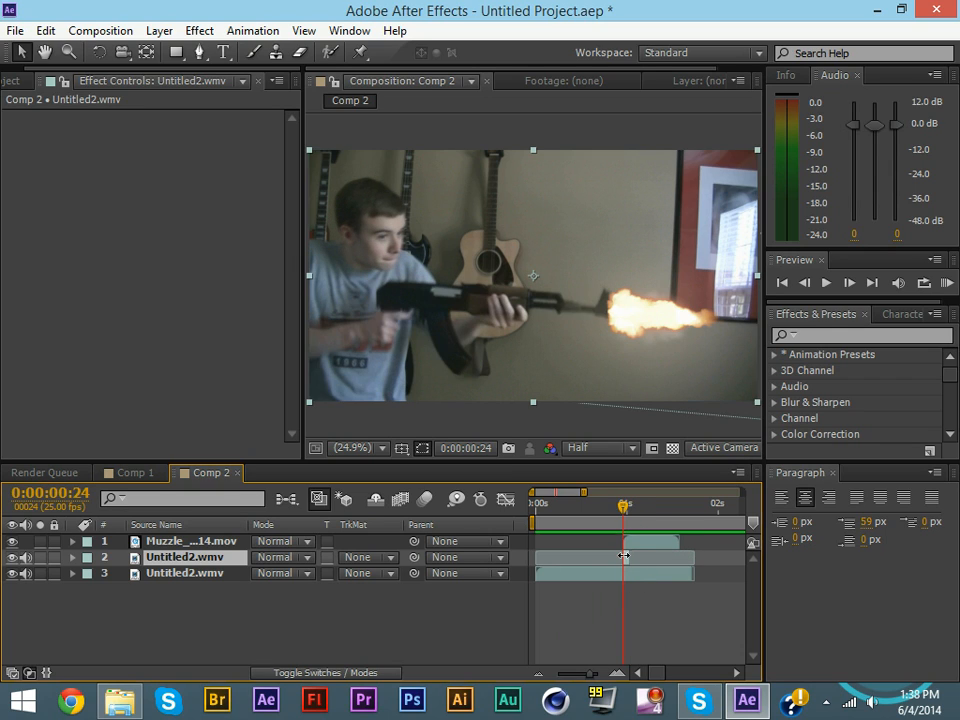
# Draw a closed Pen tool mask around the shooter's face on the trimmed Untitled2.wmv copy, fitting its points along the nose and chin
pyautogui.click(197, 33)
pyautogui.click(57, 163)
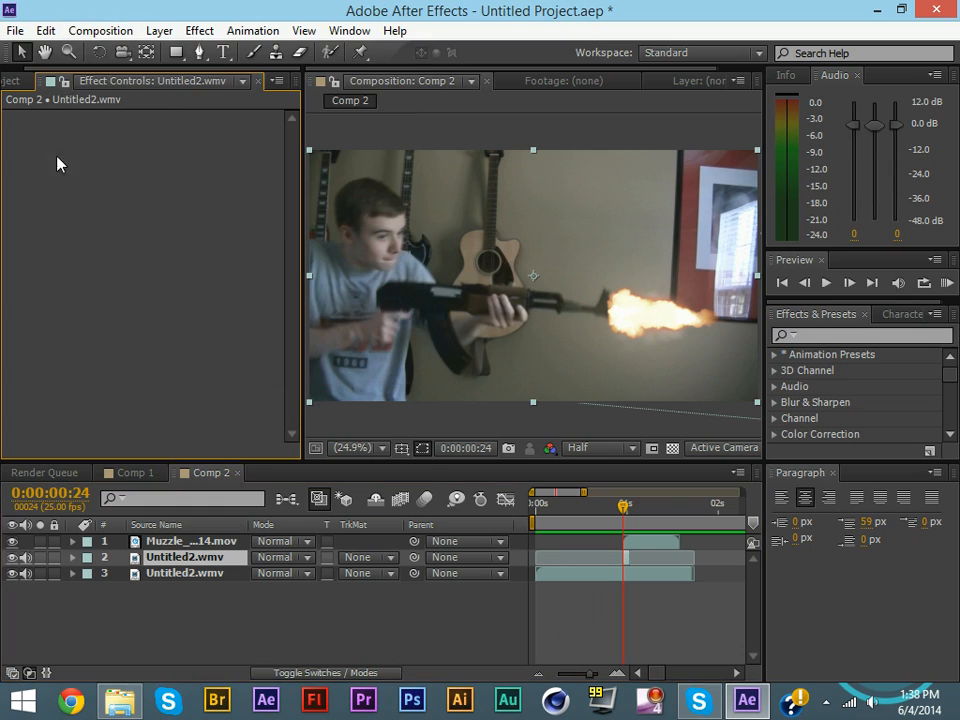
pyautogui.click(199, 52)
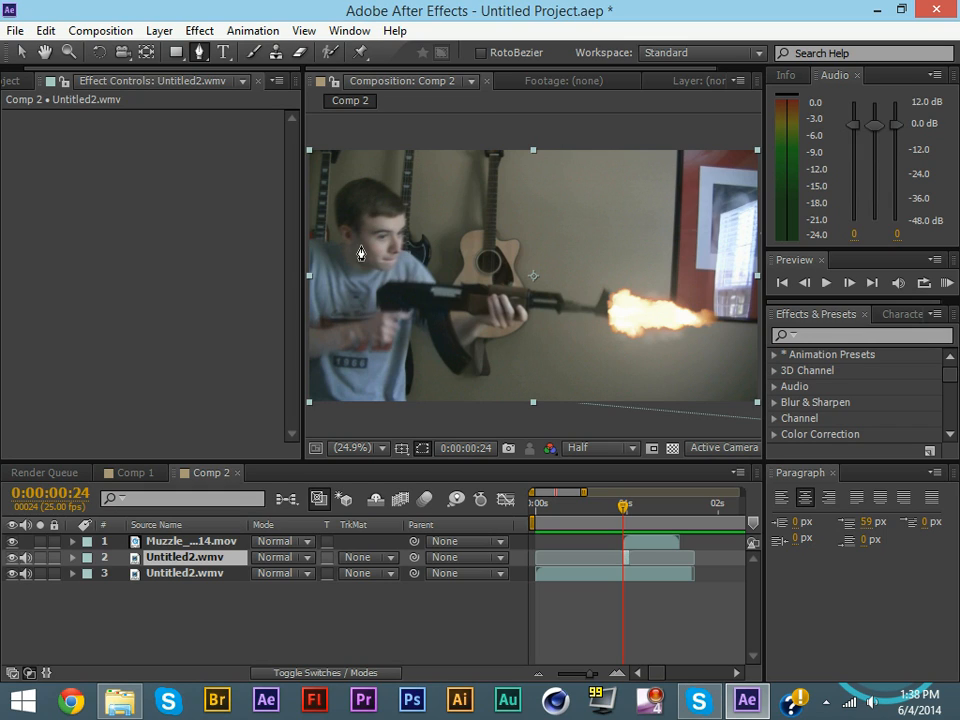
pyautogui.scroll(3, 360, 220)
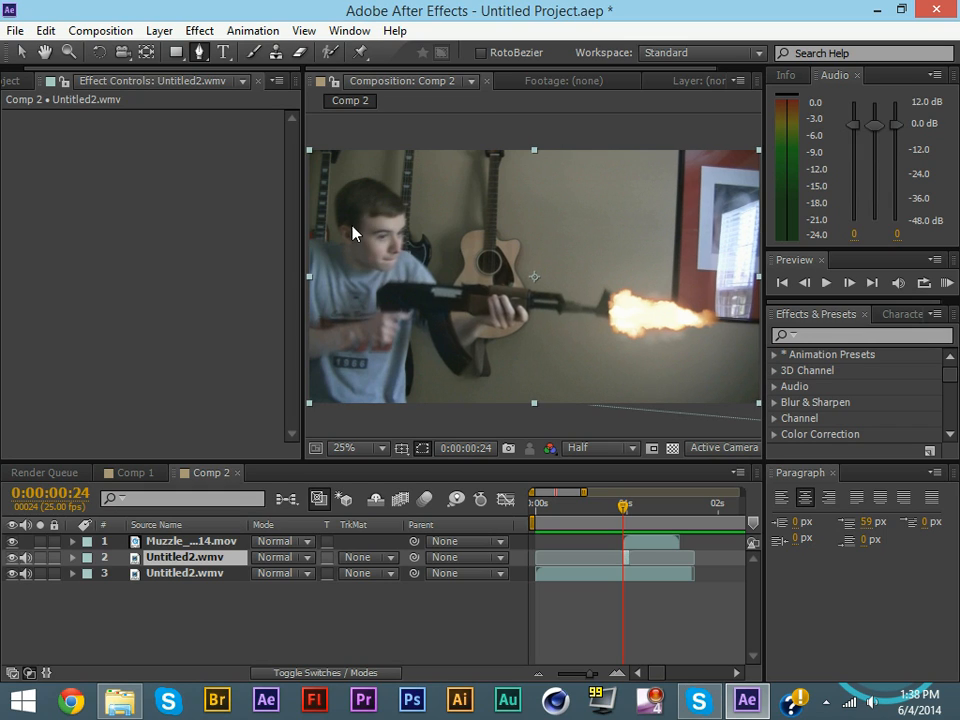
pyautogui.click(449, 205)
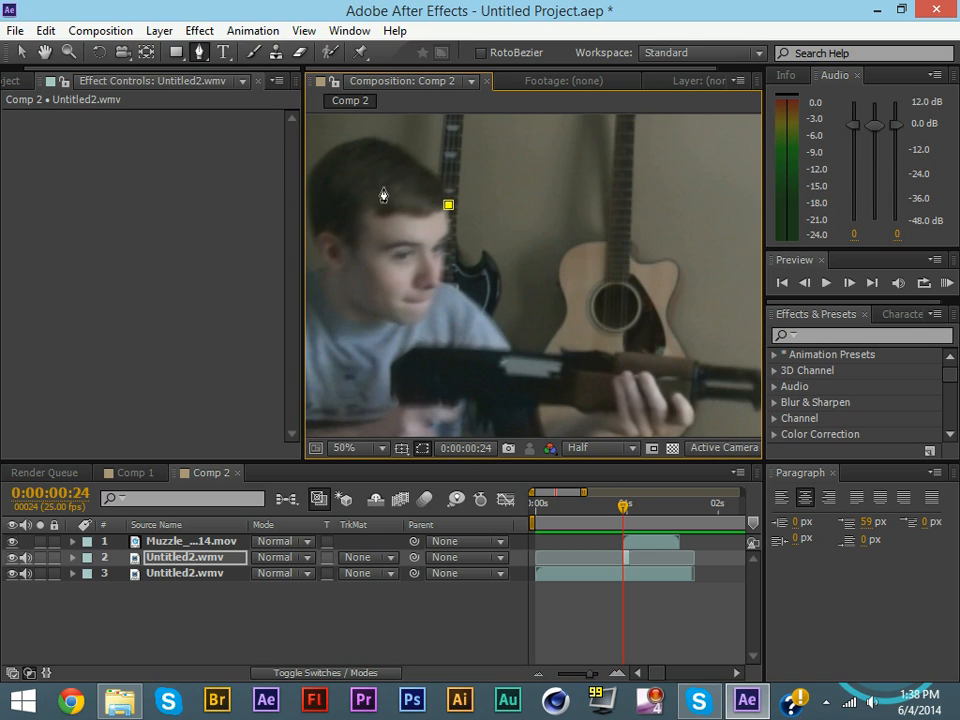
pyautogui.moveTo(373, 189); pyautogui.dragTo(348, 222)
pyautogui.moveTo(355, 252); pyautogui.dragTo(440, 283)
pyautogui.click(443, 248)
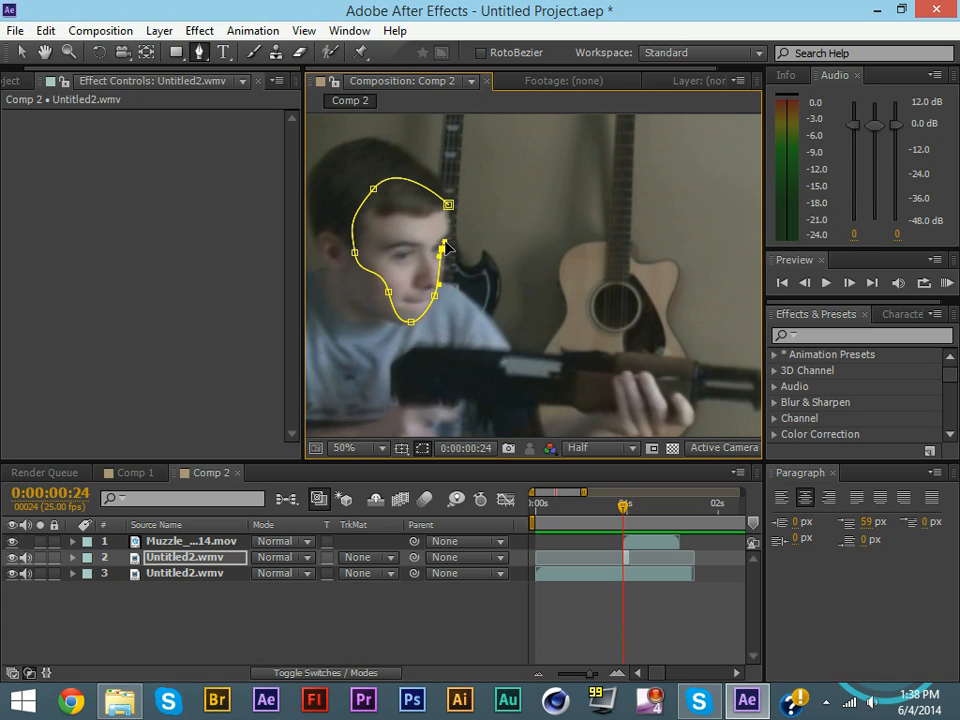
pyautogui.click(449, 205)
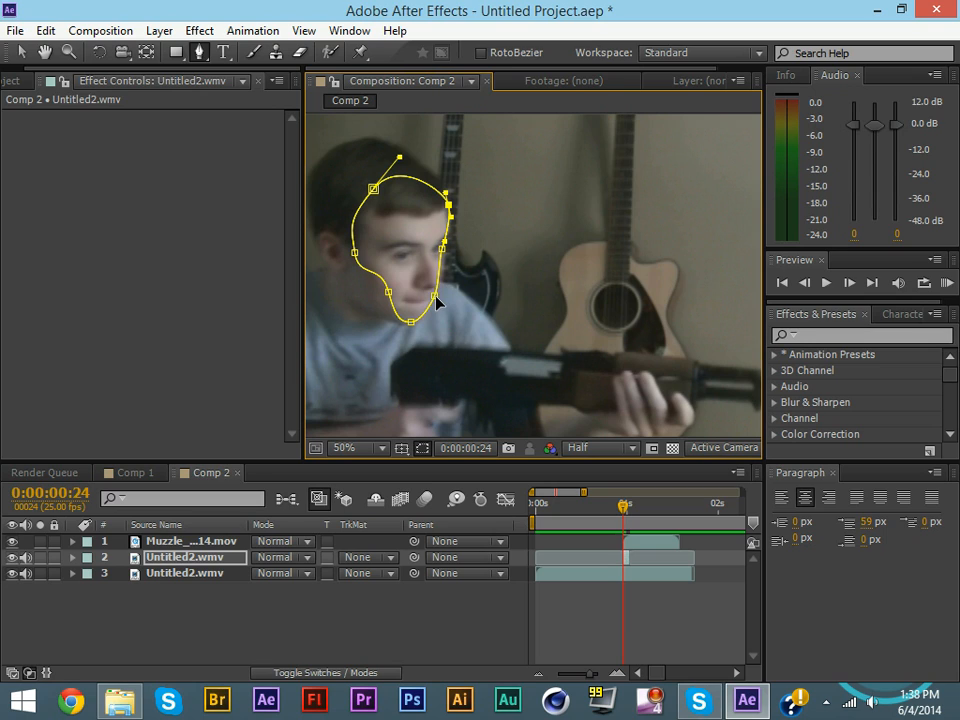
pyautogui.click(436, 297)
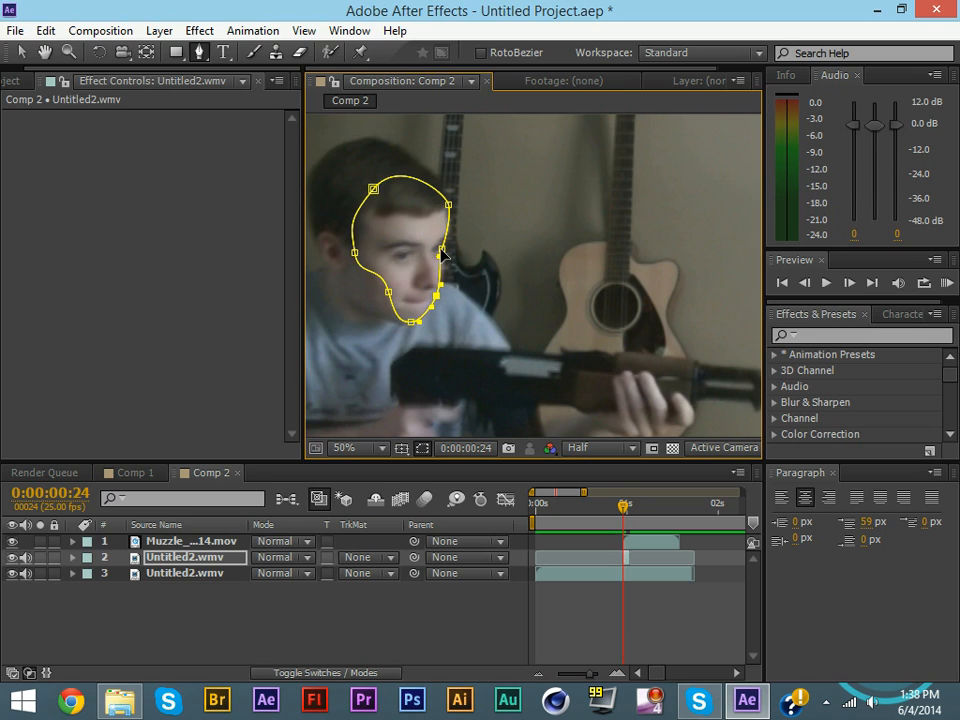
pyautogui.click(442, 251)
pyautogui.scroll(-2, 545, 276)
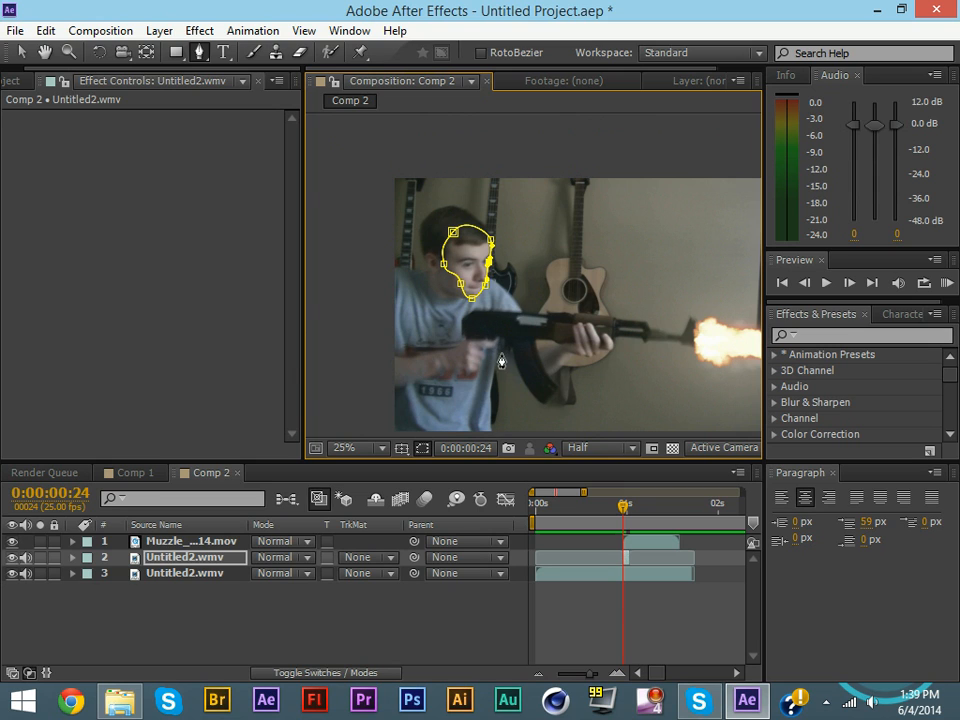
# Apply Glow to the masked Untitled2.wmv copy with Glow Operation Screen, Glow Threshold 63.5% and Glow Radius 26.0
pyautogui.click(199, 30)
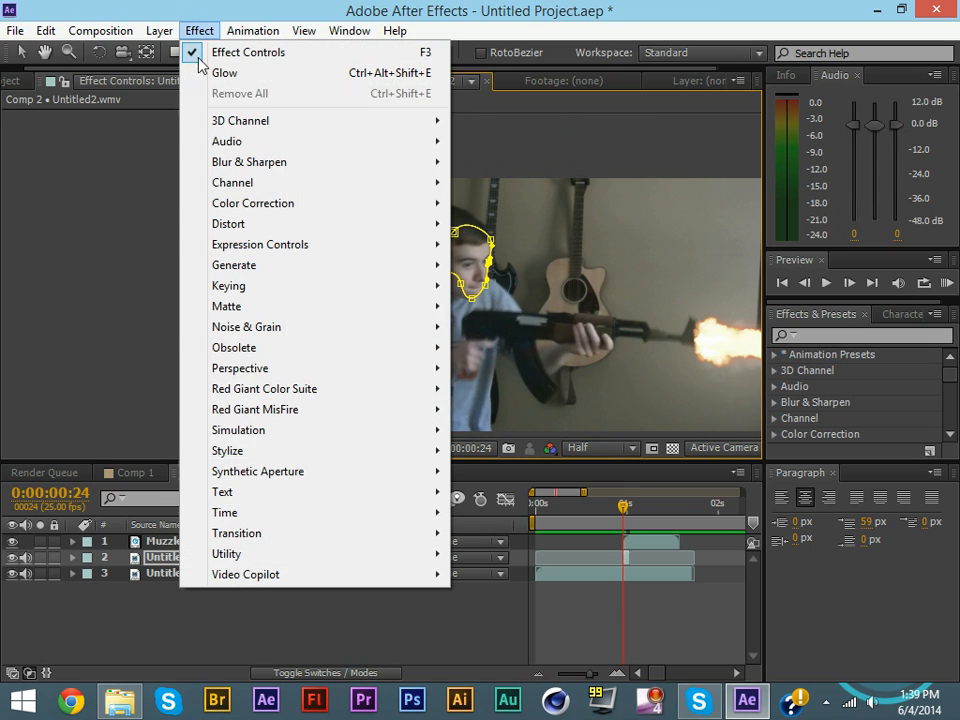
pyautogui.click(229, 82)
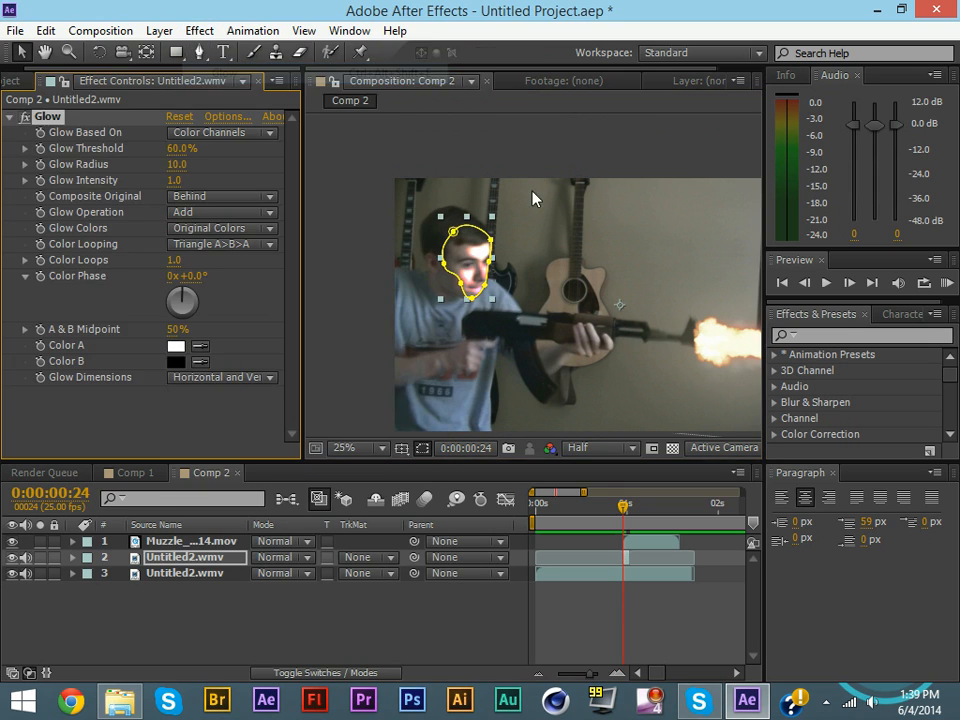
pyautogui.click(206, 214)
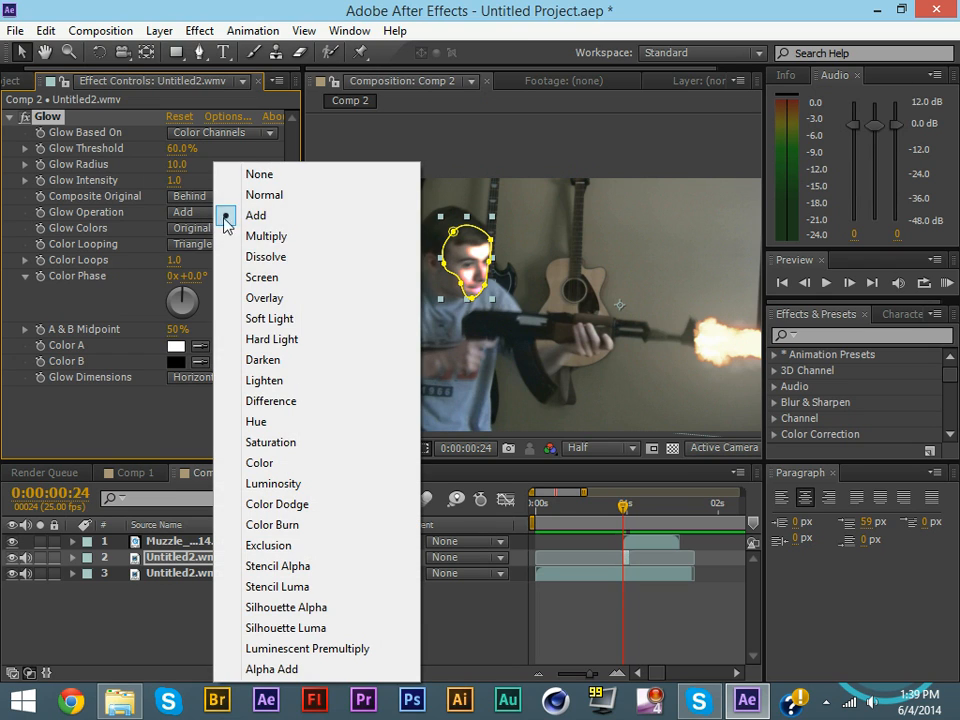
pyautogui.click(270, 280)
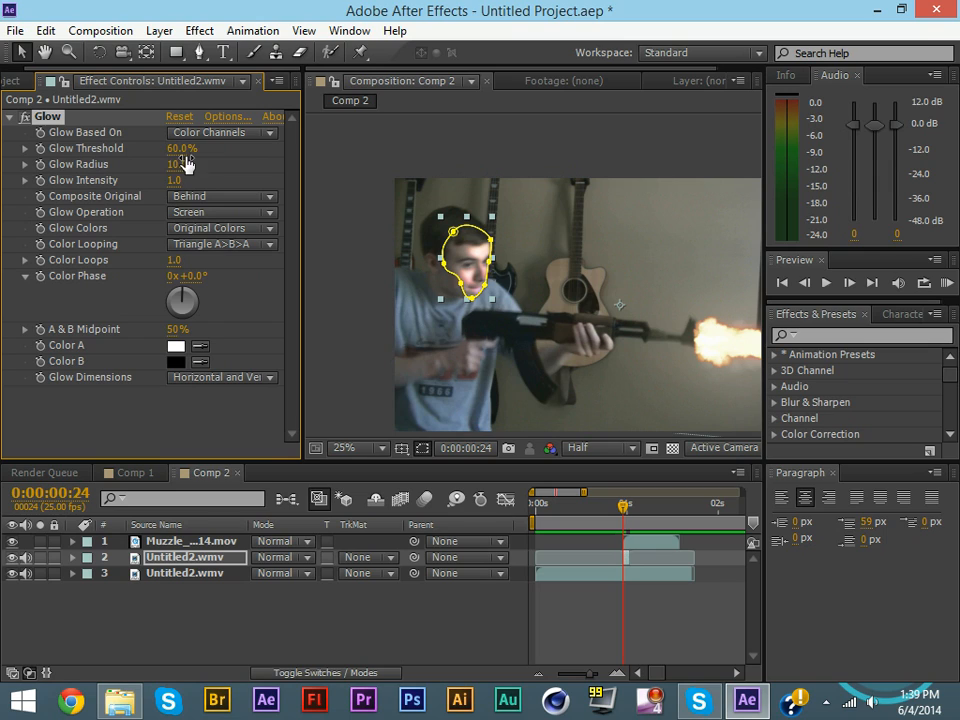
pyautogui.moveTo(182, 148); pyautogui.dragTo(204, 166)
pyautogui.click(565, 600)
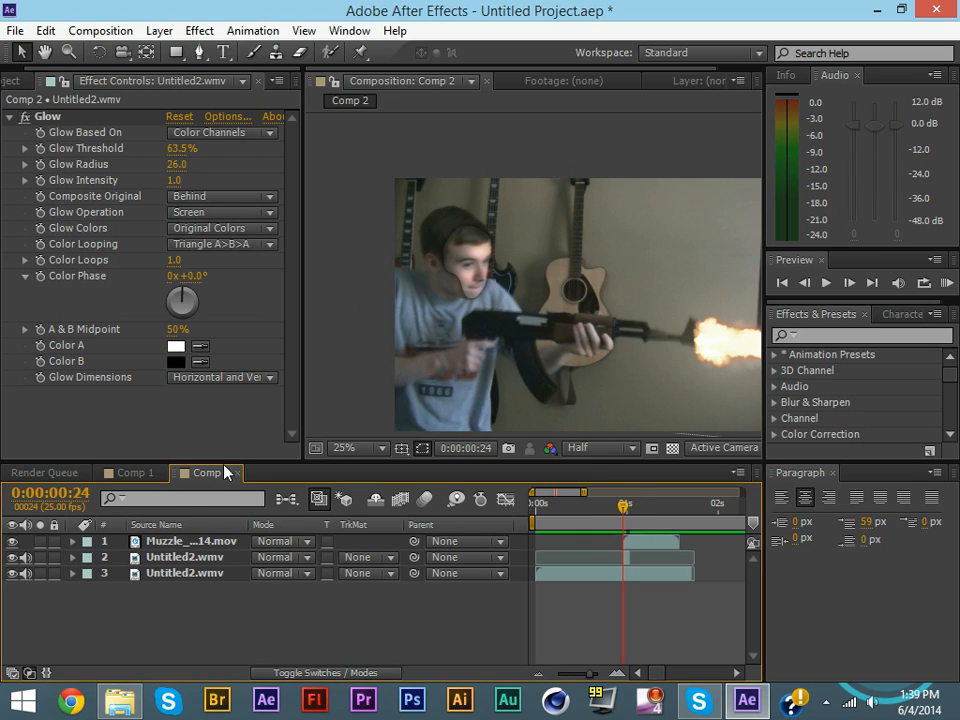
# Set the mode of Mask 1 on the upper Untitled2.wmv layer to None
pyautogui.click(185, 557)
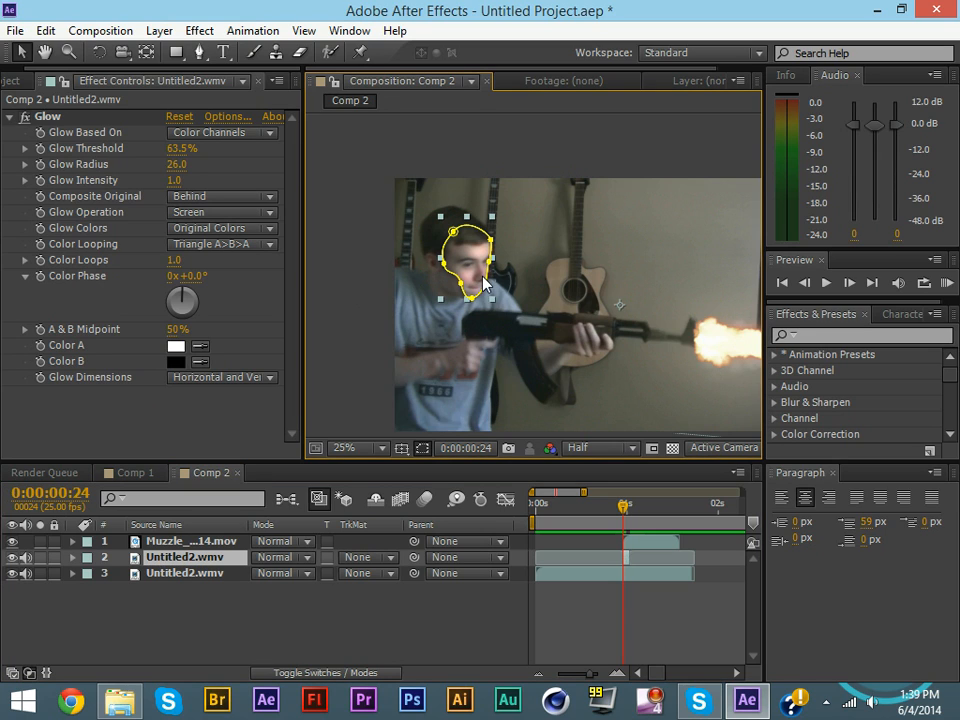
pyautogui.click(72, 557)
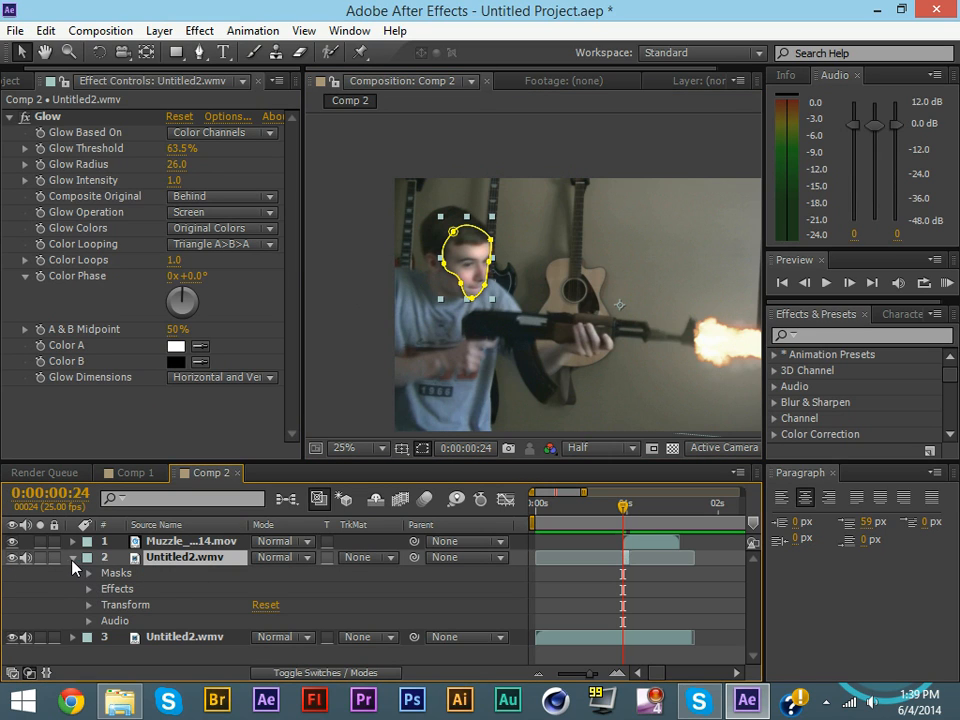
pyautogui.click(72, 557)
pyautogui.press('F2')
pyautogui.click(72, 557)
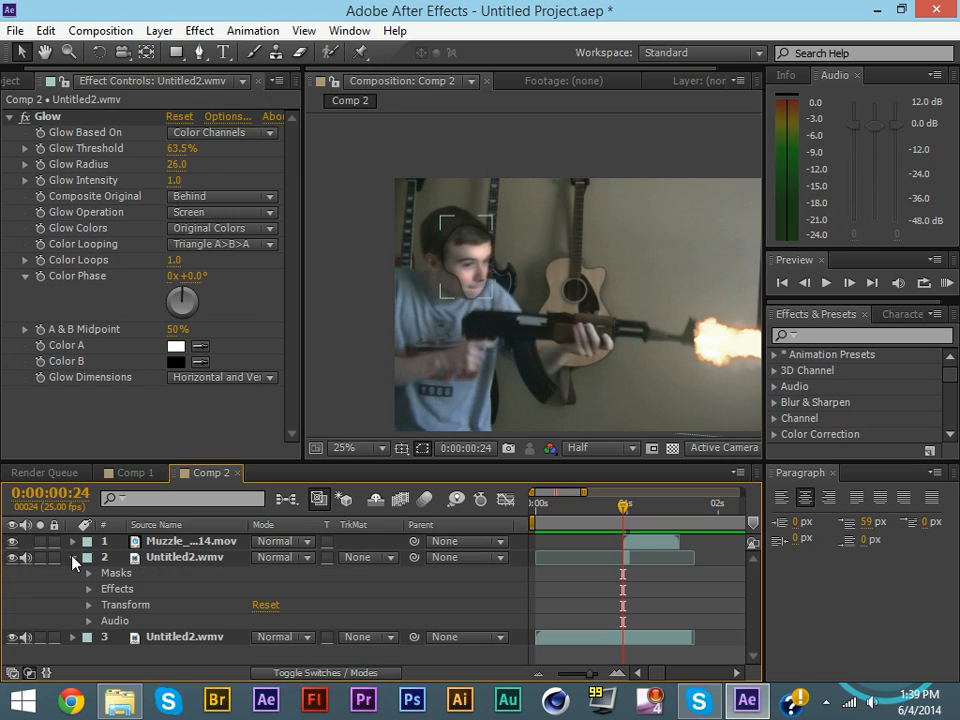
pyautogui.click(183, 559)
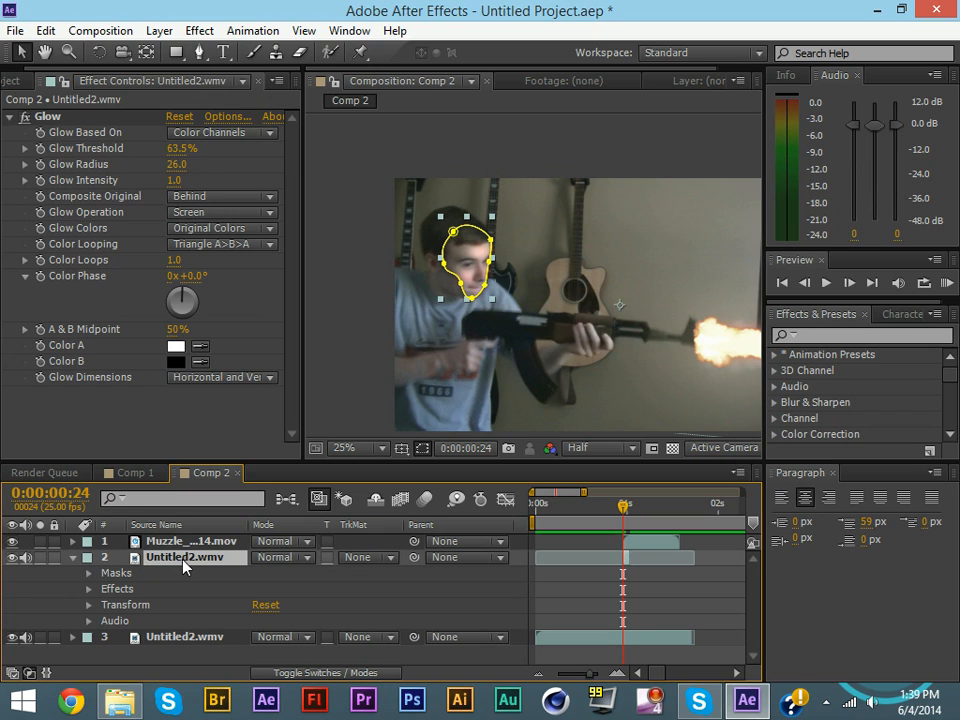
pyautogui.click(89, 573)
pyautogui.click(271, 590)
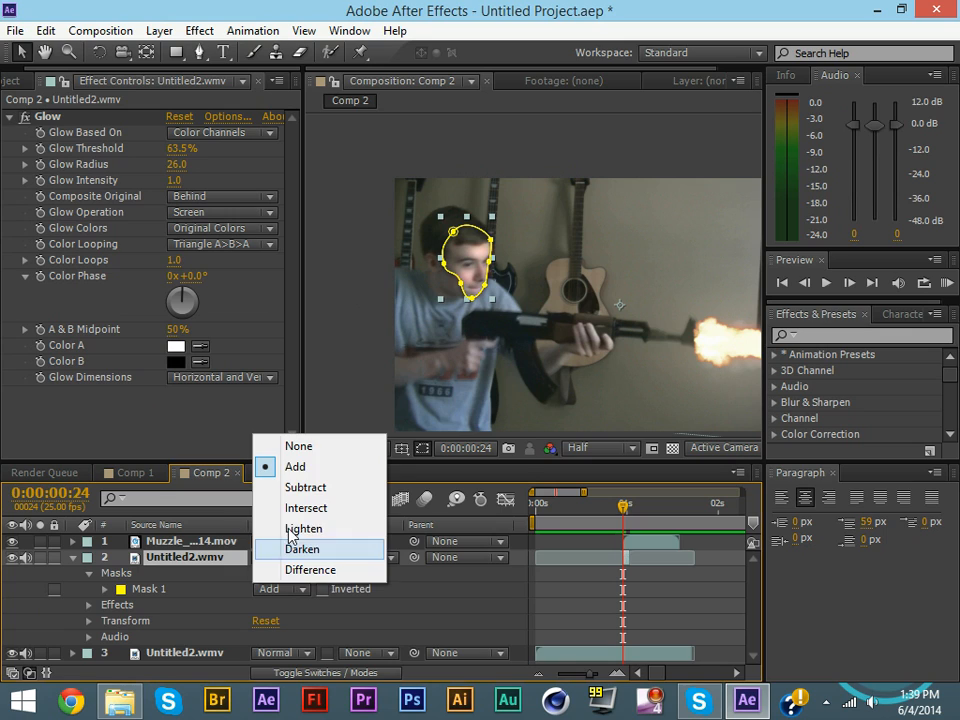
pyautogui.click(310, 446)
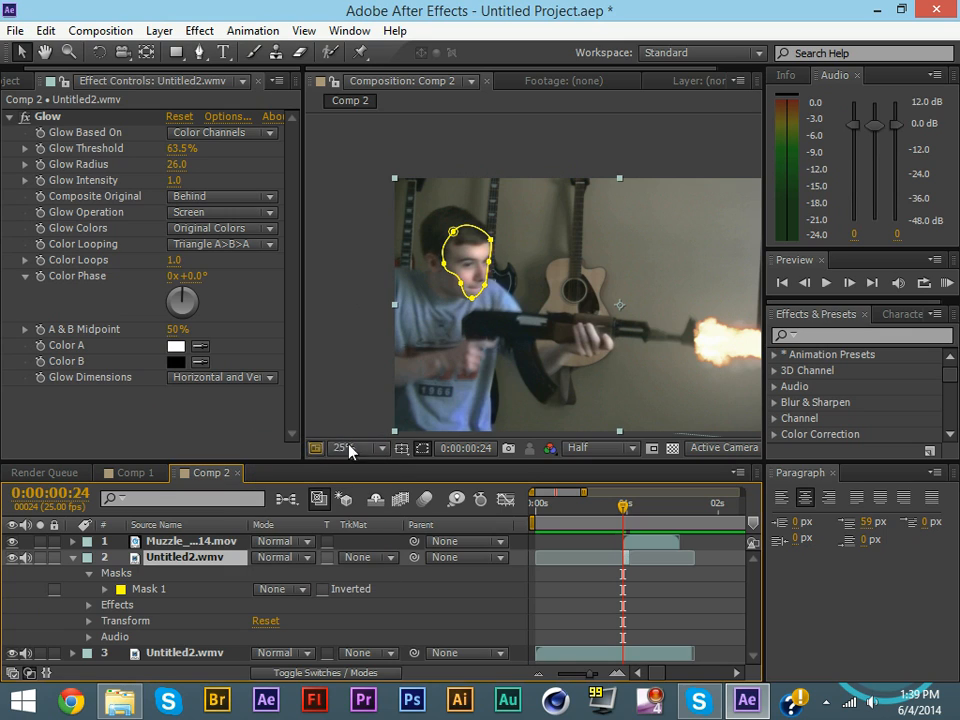
# Scrub around 0:00:00:24 to examine the glow on the shooter as the flash starts, with the layer deselected
pyautogui.click(616, 506)
pyautogui.moveTo(618, 510)
pyautogui.mouseDown()
pyautogui.moveTo(655, 508)
pyautogui.moveTo(618, 508)
pyautogui.moveTo(626, 509)
pyautogui.mouseUp()
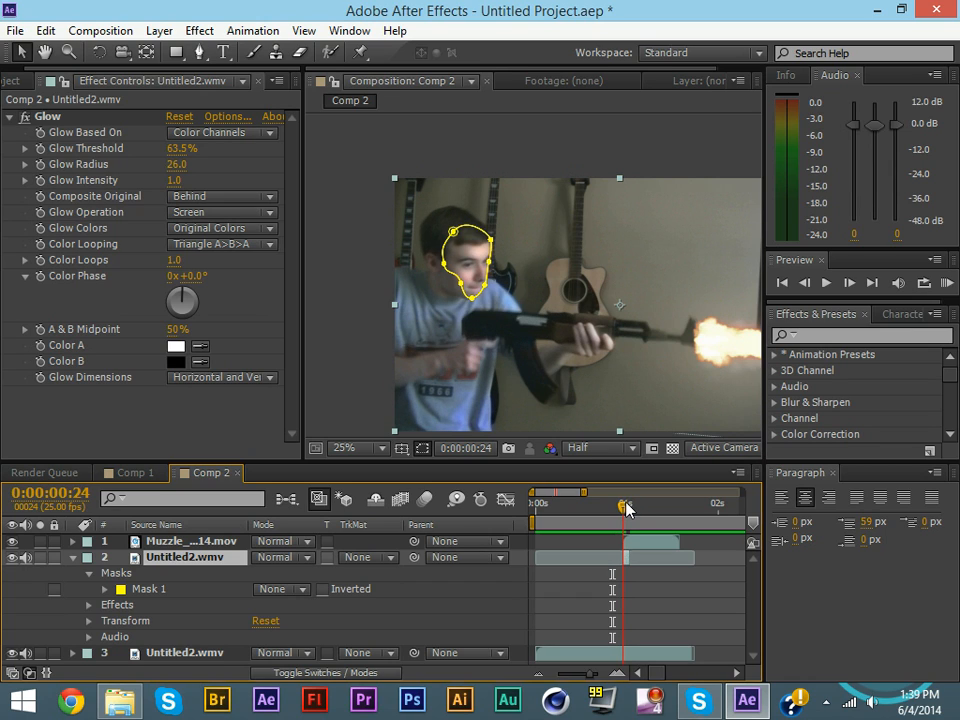
pyautogui.click(370, 335)
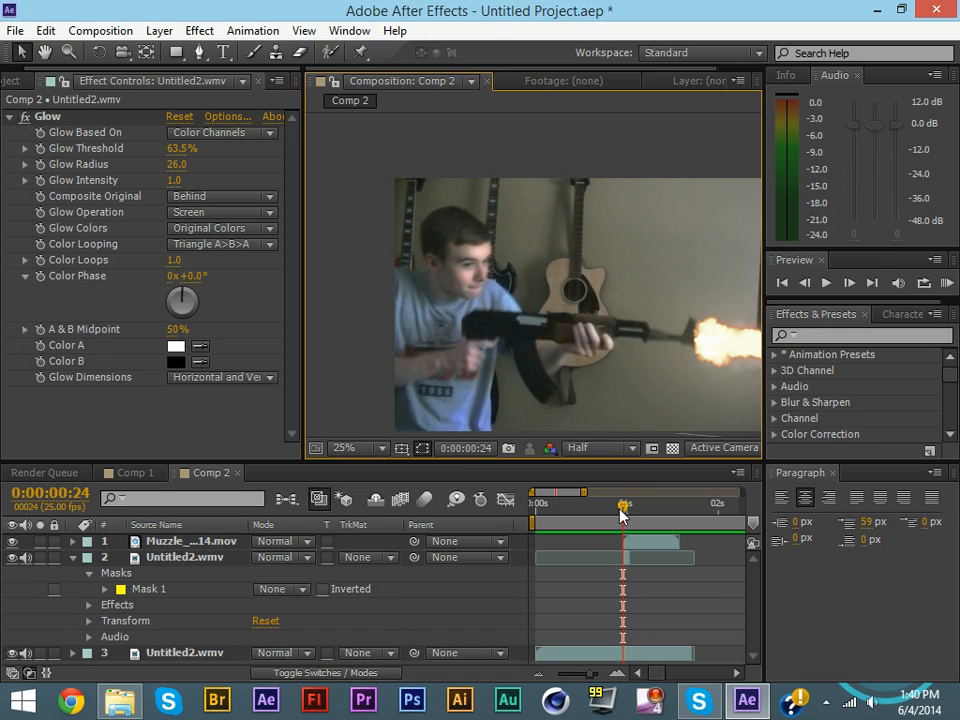
pyautogui.moveTo(622, 512); pyautogui.dragTo(623, 512)
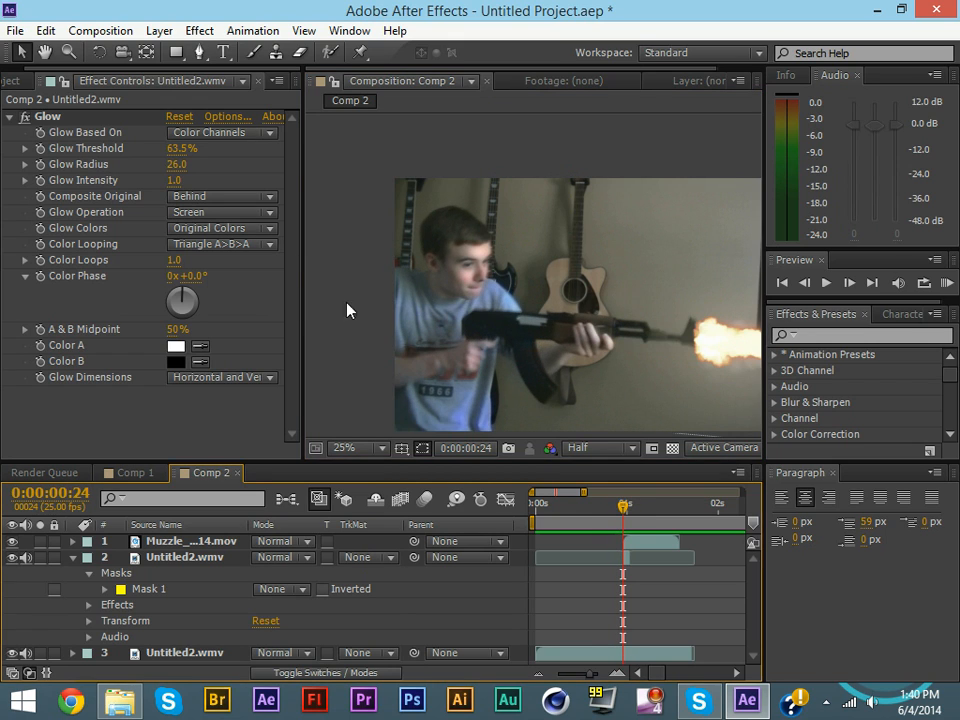
# Examine the glow on the shooter and the muzzle flash in the frame at 0:00:00:24
pyautogui.scroll(-1, 355, 308)
pyautogui.scroll(1, 441, 316)
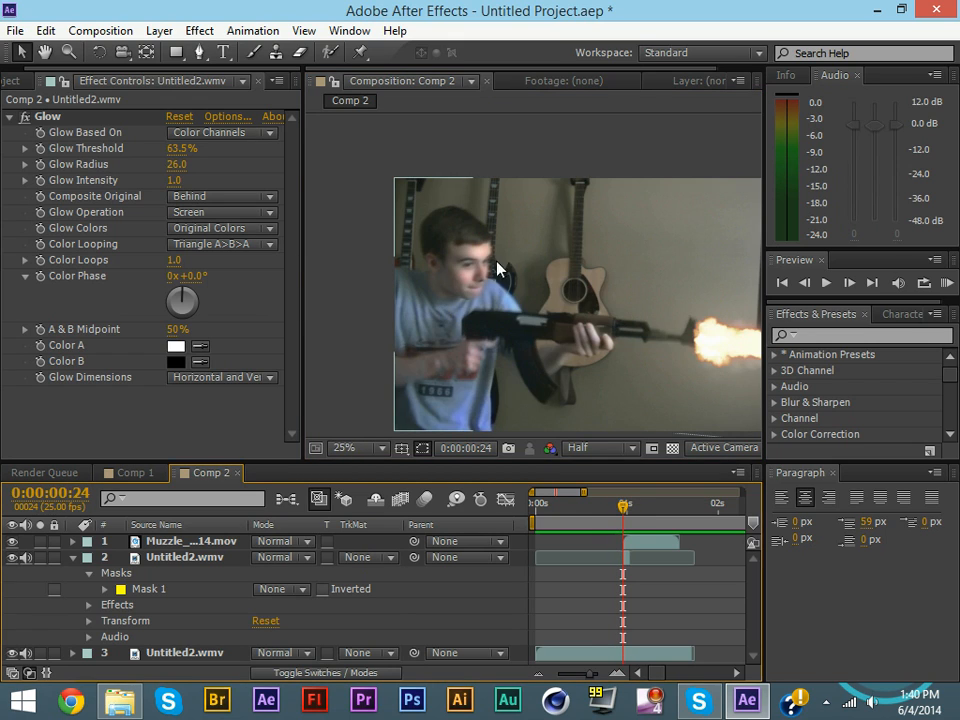
pyautogui.scroll(-1, 410, 362)
pyautogui.scroll(1, 470, 363)
pyautogui.scroll(-1, 561, 375)
pyautogui.scroll(1, 480, 390)
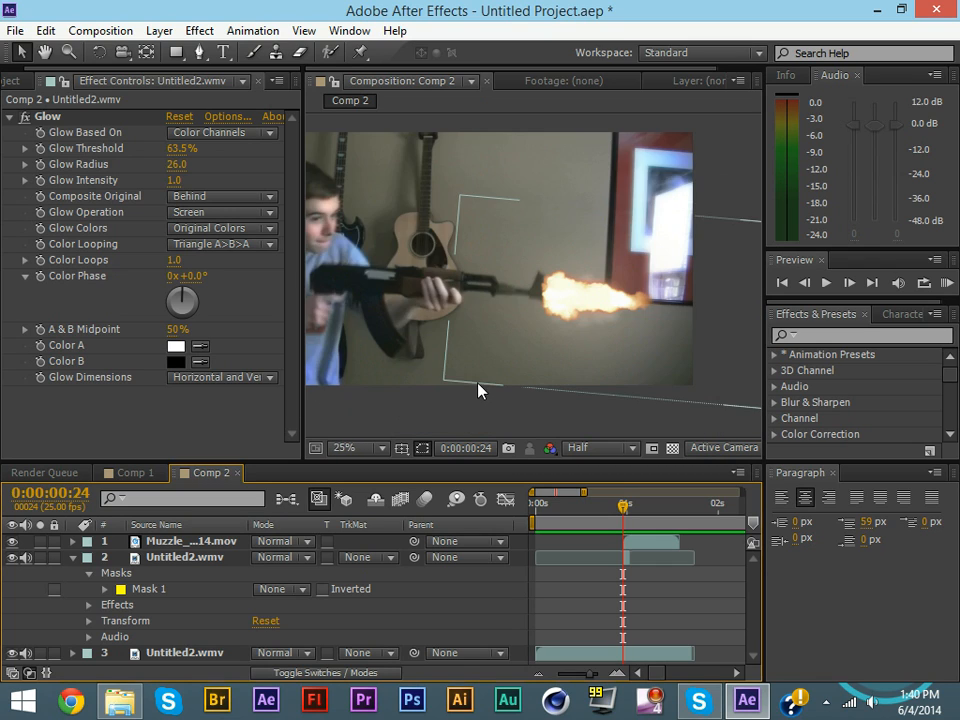
pyautogui.scroll(-1, 454, 381)
pyautogui.scroll(1, 408, 347)
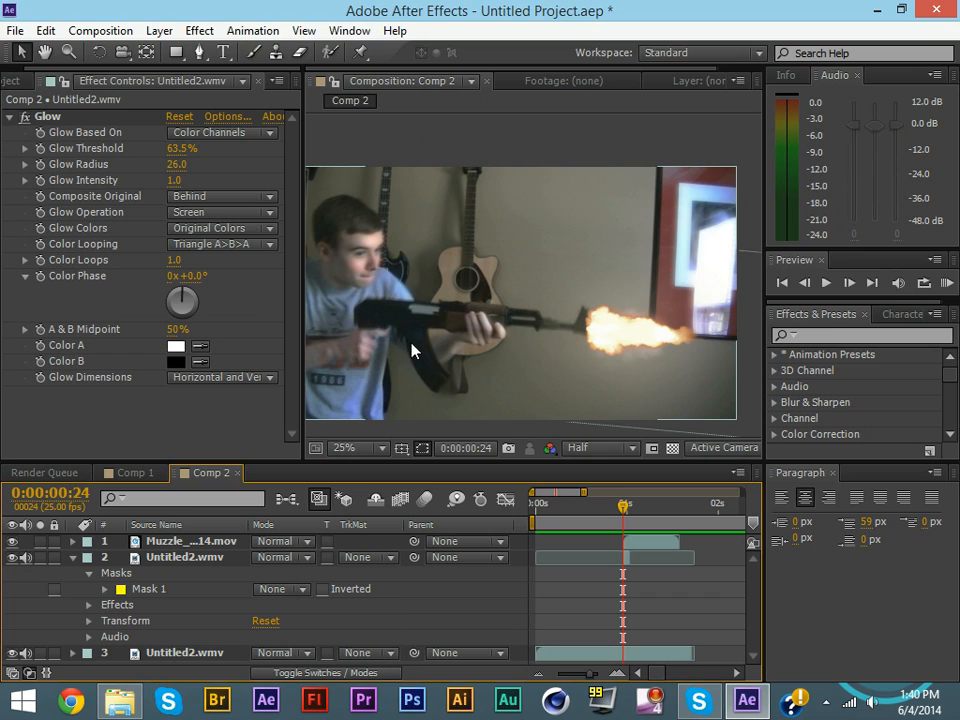
# Play Comp 2 from 0:00:00:00 to check the muzzle flash and the glow in motion
pyautogui.moveTo(624, 506)
pyautogui.mouseDown()
pyautogui.moveTo(625, 517)
pyautogui.moveTo(622, 509)
pyautogui.mouseUp()
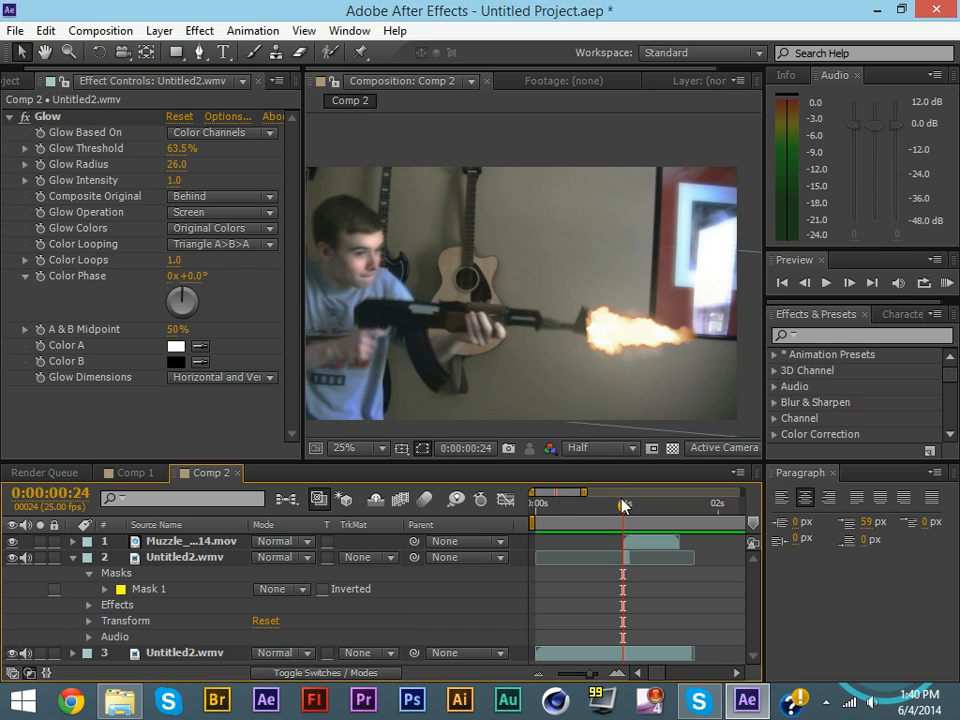
pyautogui.moveTo(621, 506); pyautogui.dragTo(490, 525)
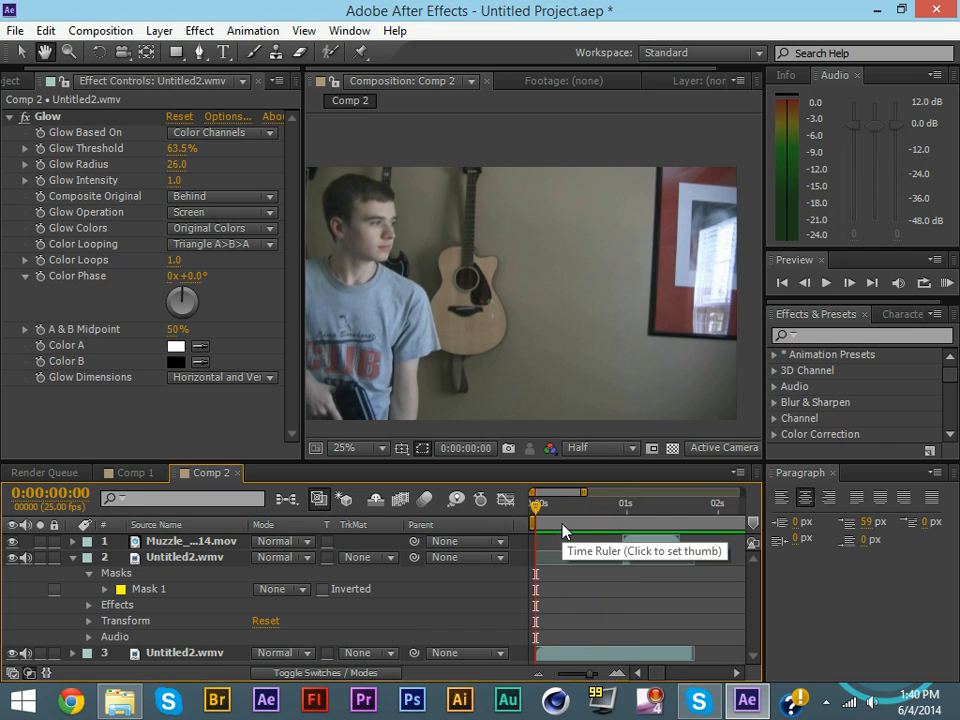
pyautogui.press('space')
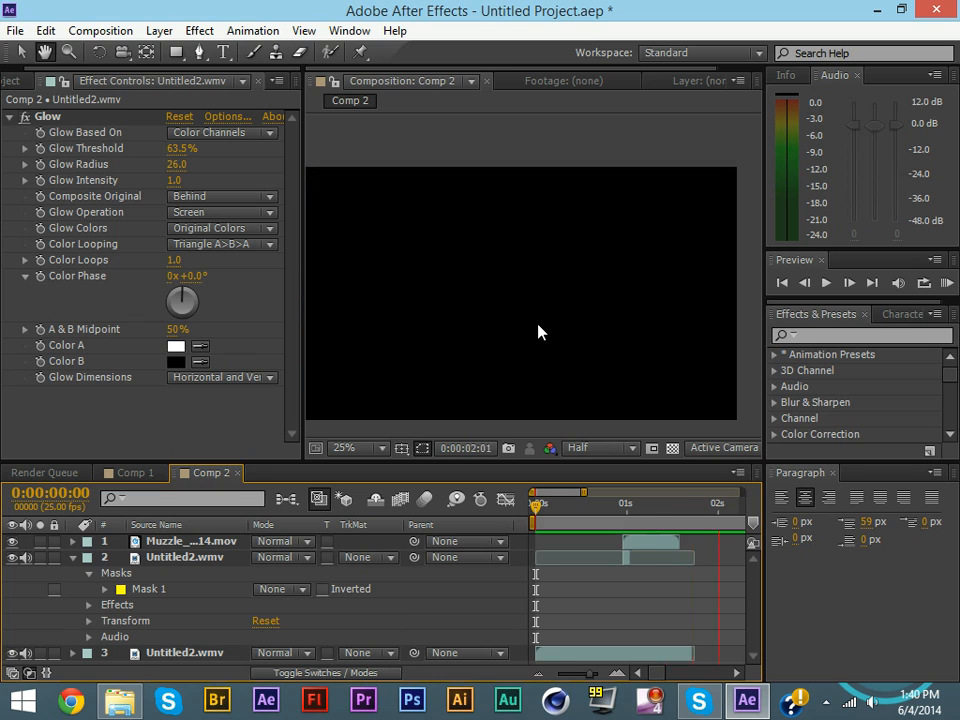
# Set the Glow Threshold of the upper Untitled2.wmv layer to 66.3%, judging it on the flash frame at 0:00:00:24
pyautogui.moveTo(631, 507)
pyautogui.mouseDown()
pyautogui.moveTo(461, 522)
pyautogui.moveTo(623, 519)
pyautogui.mouseUp()
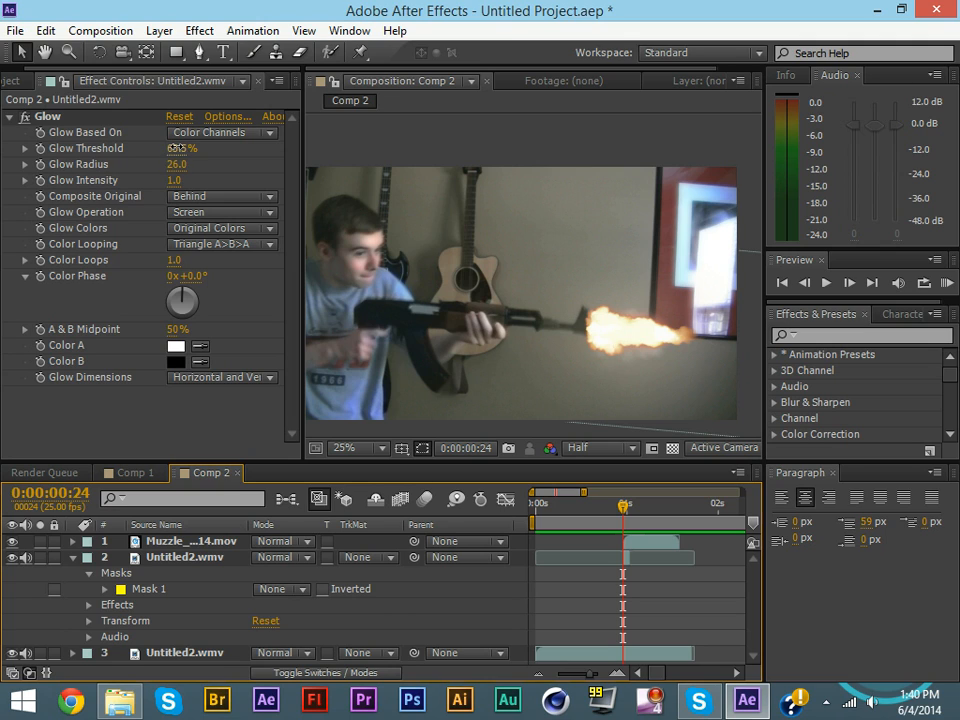
pyautogui.moveTo(178, 152)
pyautogui.mouseDown()
pyautogui.moveTo(160, 147)
pyautogui.moveTo(191, 152)
pyautogui.moveTo(175, 152)
pyautogui.mouseUp()
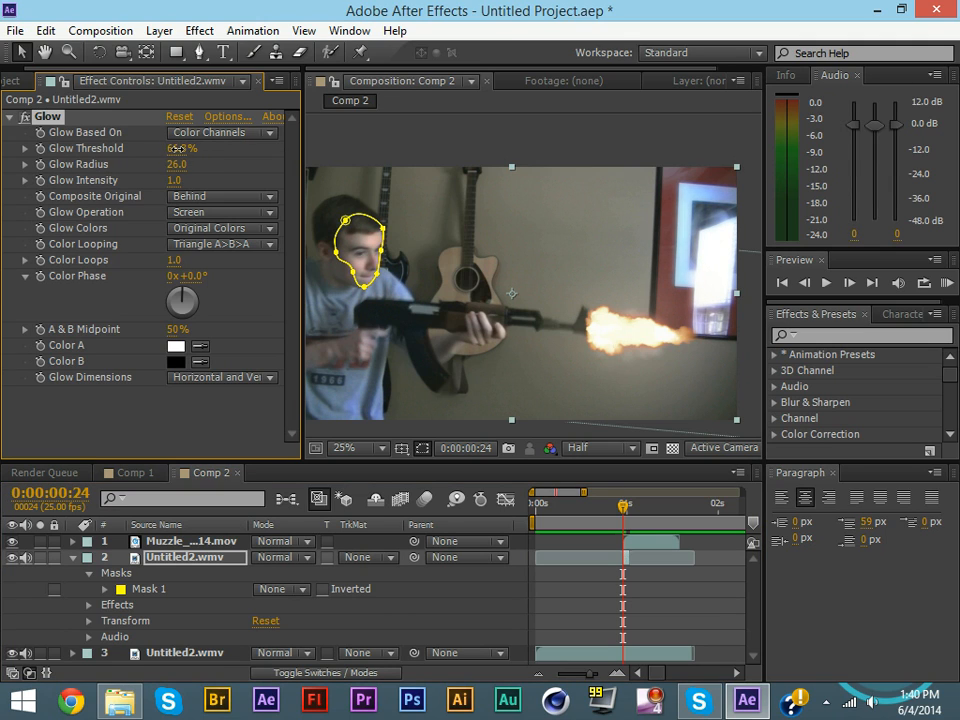
# Select the Muzzle_Flash_14.mov layer, replay Comp 2 from the start to review the adjusted glow, and return to the first frame
pyautogui.press('Home')
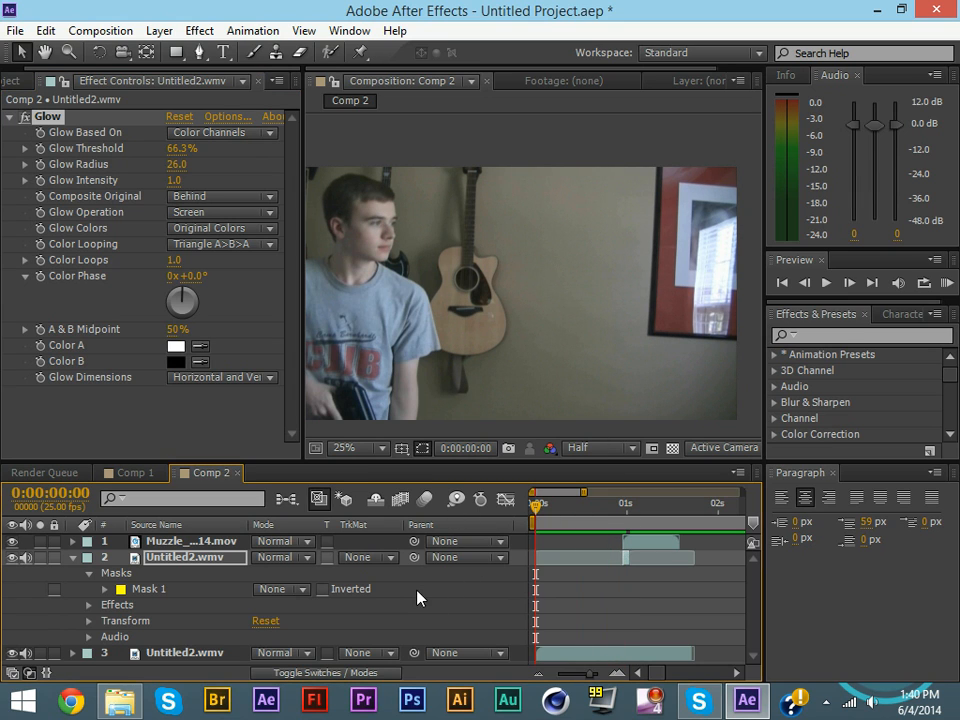
pyautogui.click(145, 541)
pyautogui.press('space')
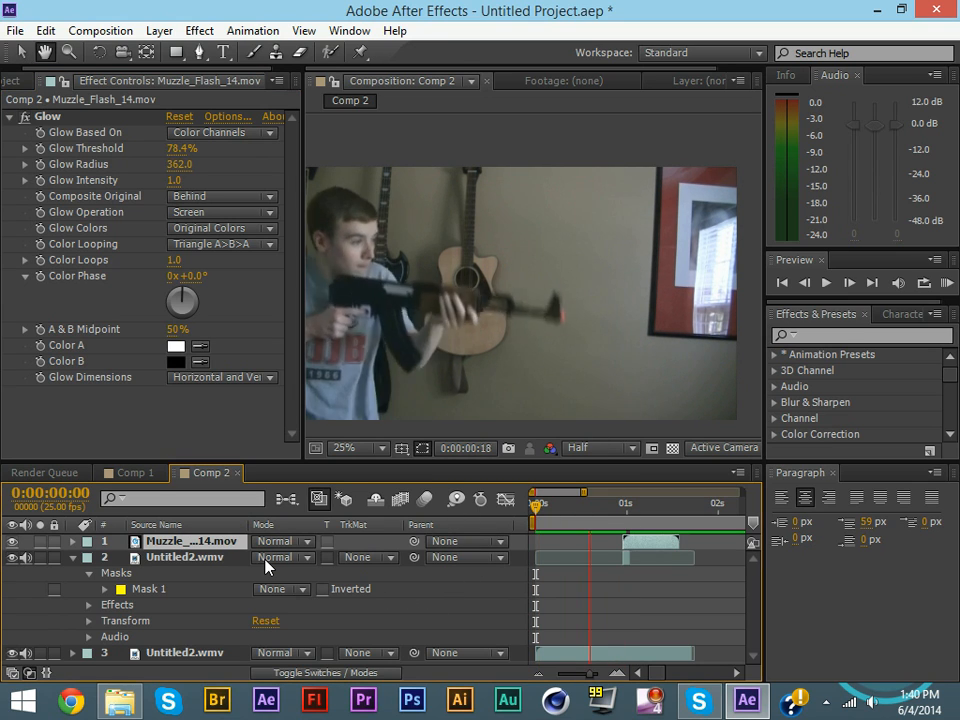
pyautogui.press('space')
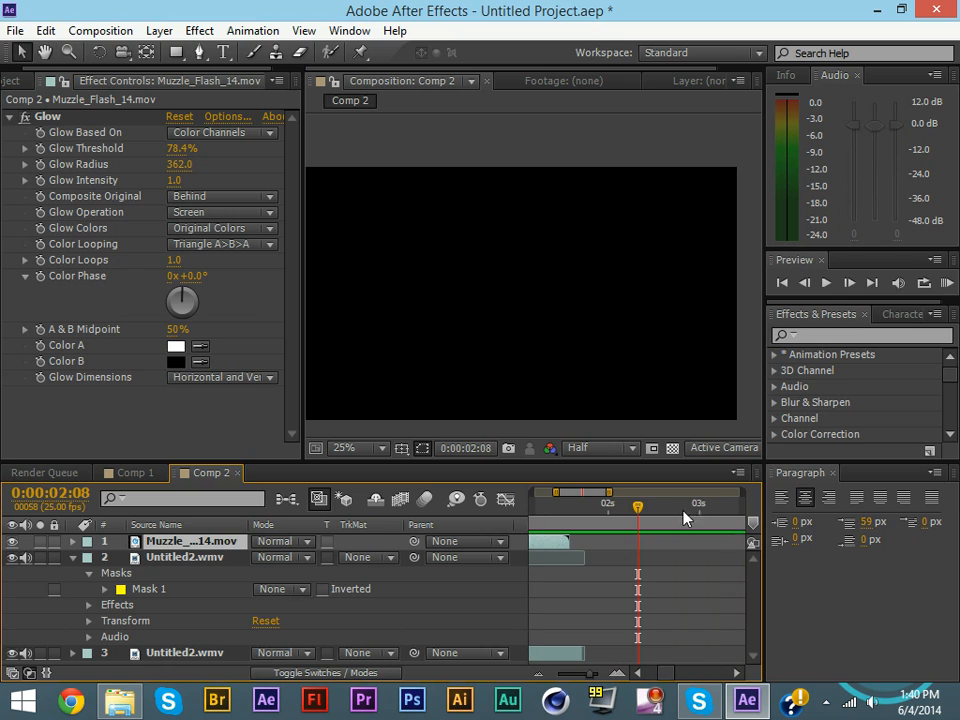
pyautogui.press('Home')
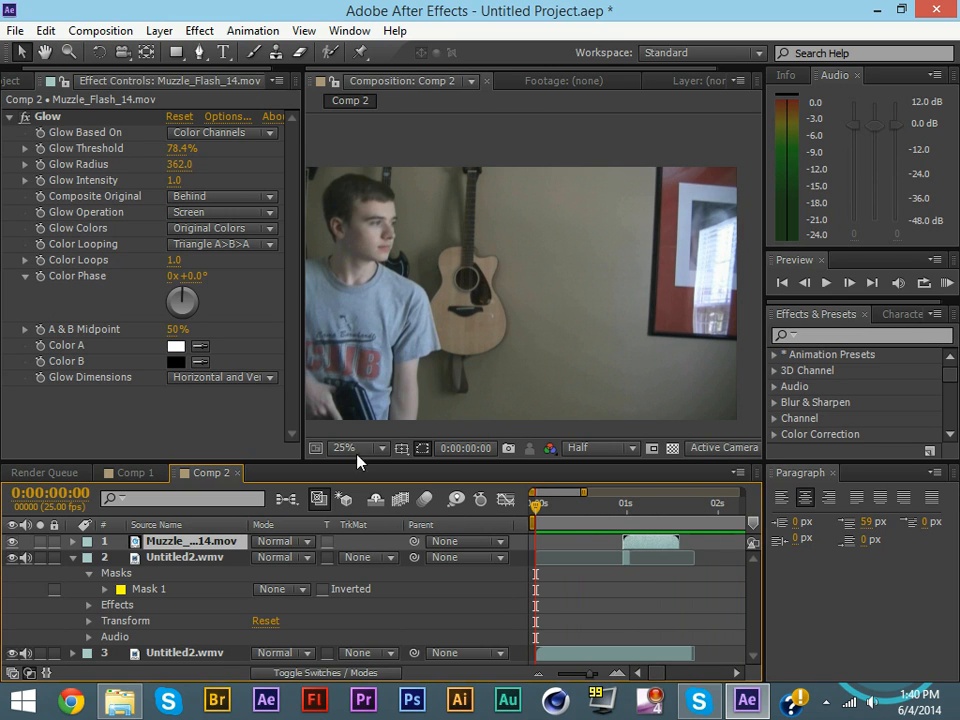